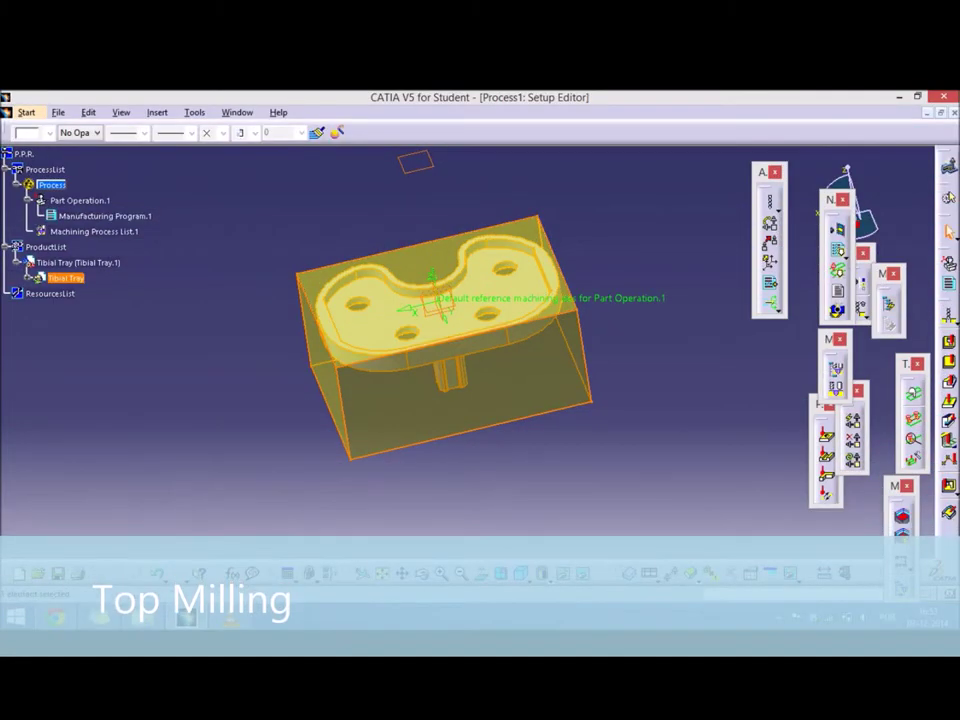
Step: Assign PartBody as design part, Body.2 as stock and the plane above the part as safety plane
{"action": "double_click", "coordinate": [80, 200]}
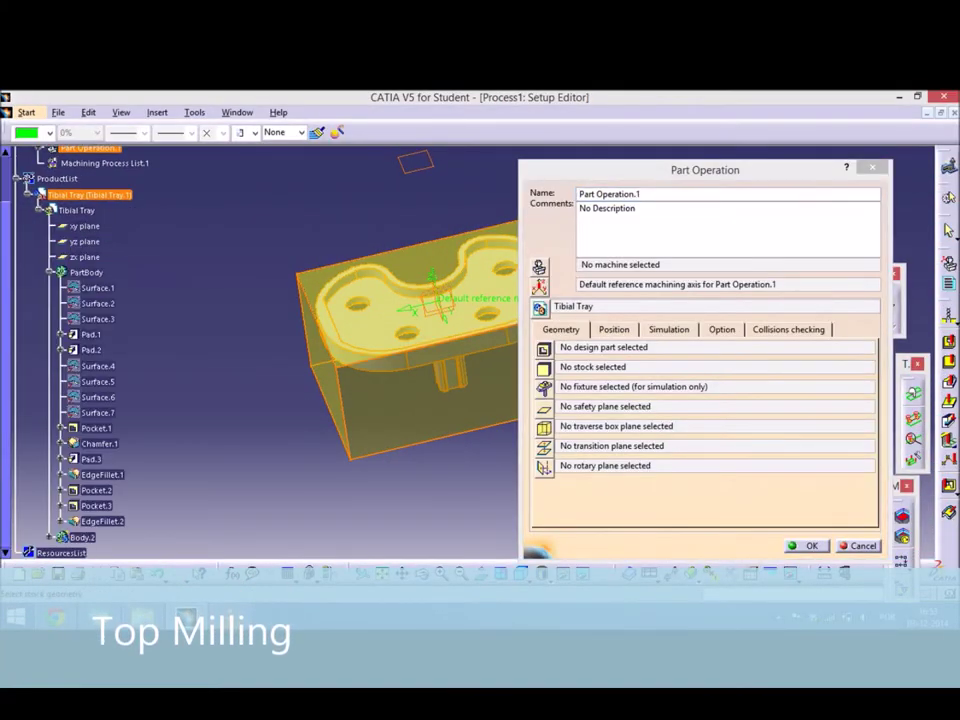
{"action": "left_click", "coordinate": [543, 348]}
{"action": "left_click", "coordinate": [440, 330]}
{"action": "left_click", "coordinate": [543, 367]}
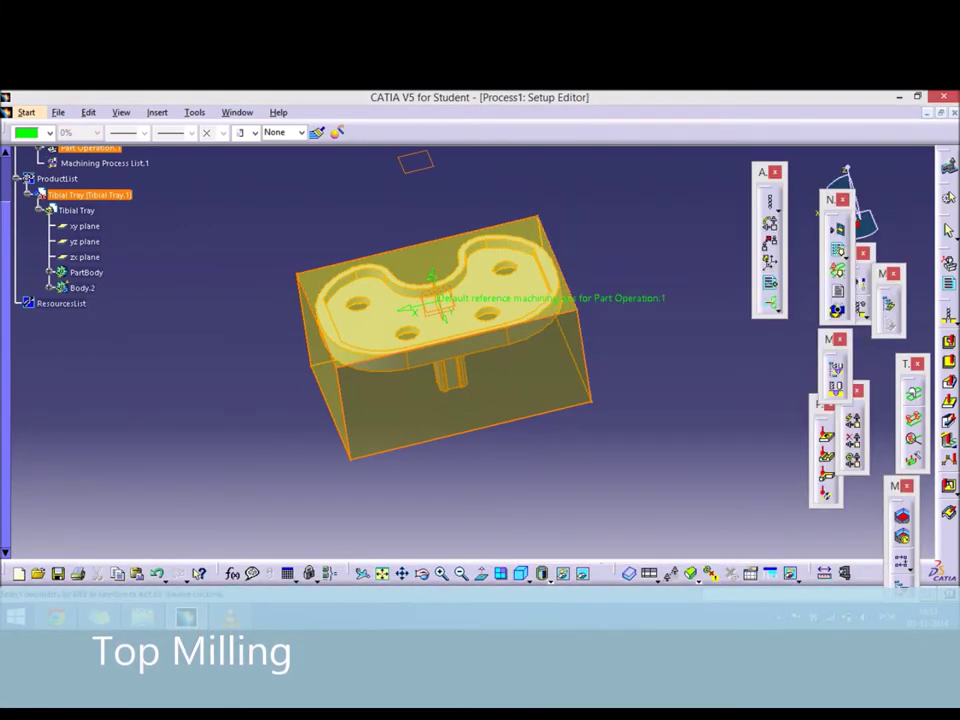
{"action": "left_click", "coordinate": [420, 400]}
{"action": "left_click", "coordinate": [543, 406]}
{"action": "left_click", "coordinate": [418, 162]}
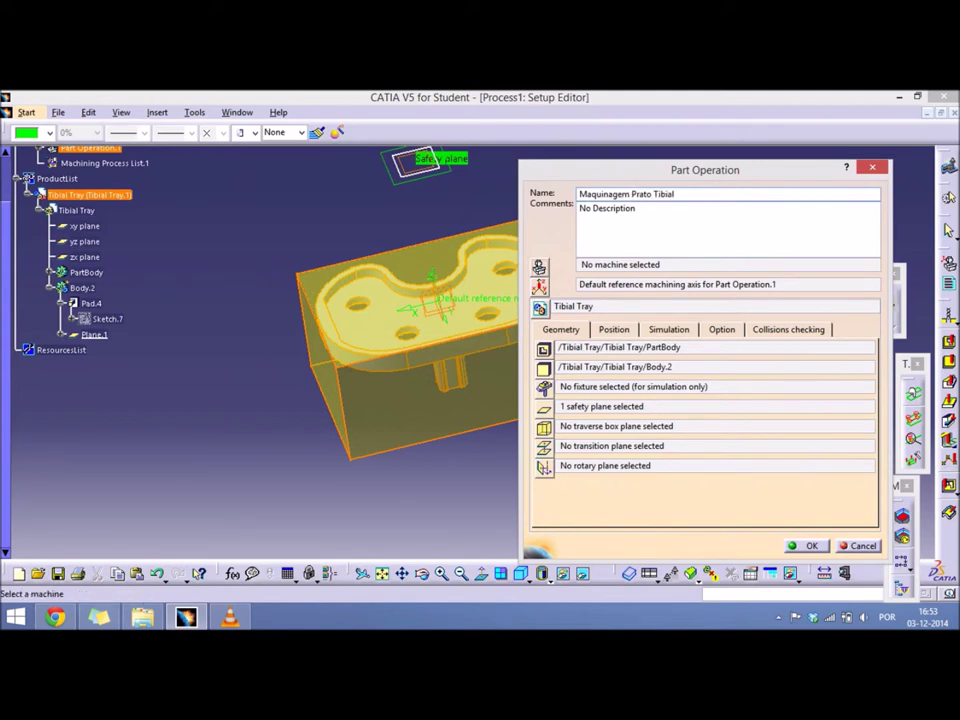
Step: Add a 3-axis machine, Machine.1, to the part operation
{"action": "left_click", "coordinate": [539, 267]}
{"action": "left_click", "coordinate": [399, 203]}
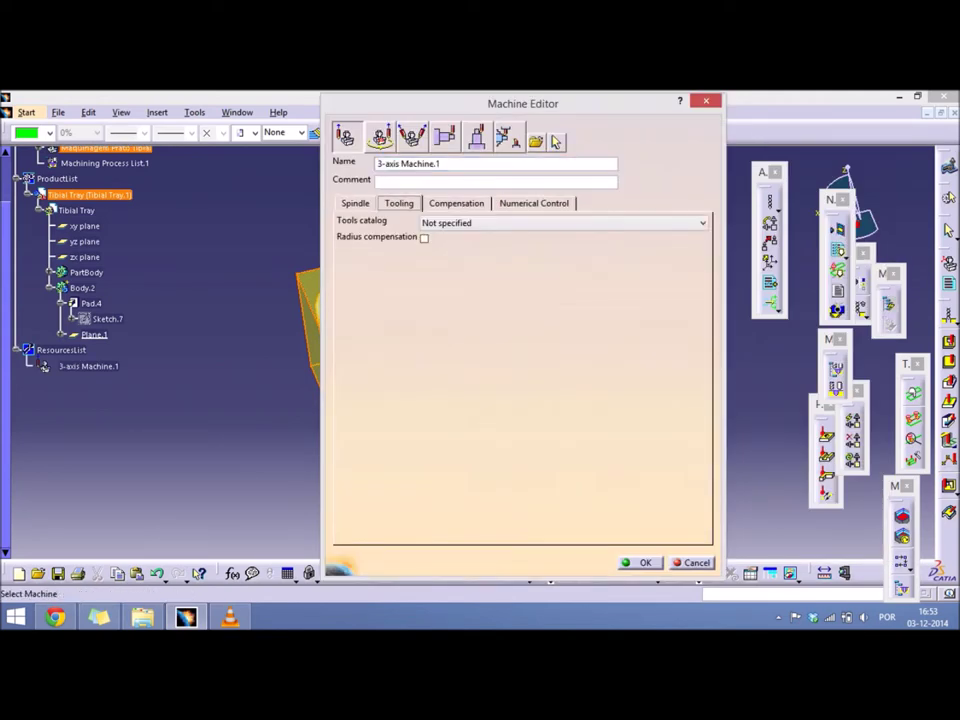
{"action": "left_click", "coordinate": [534, 203]}
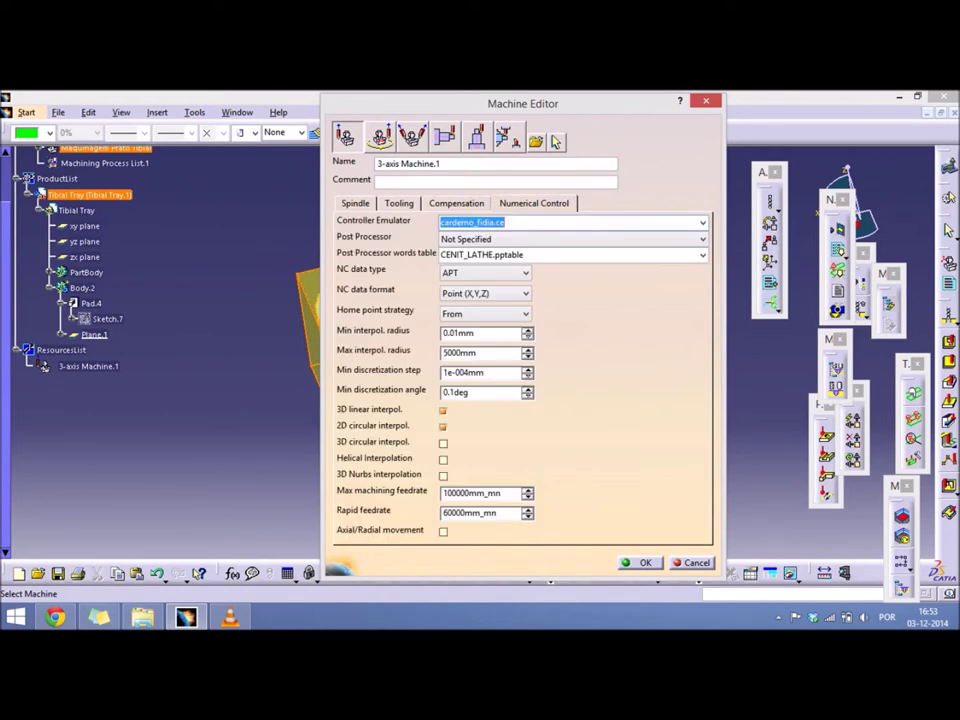
{"action": "left_click", "coordinate": [355, 203]}
{"action": "left_click", "coordinate": [638, 562]}
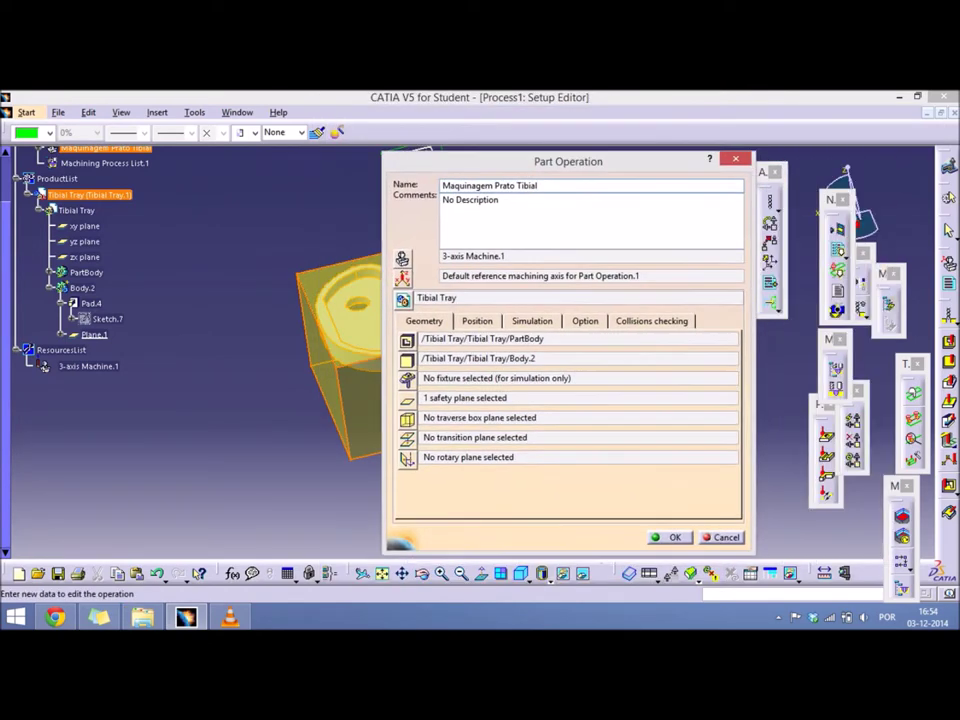
Step: Place the machining axis origin at the part's front corner with X along the front edge
{"action": "left_click", "coordinate": [402, 277]}
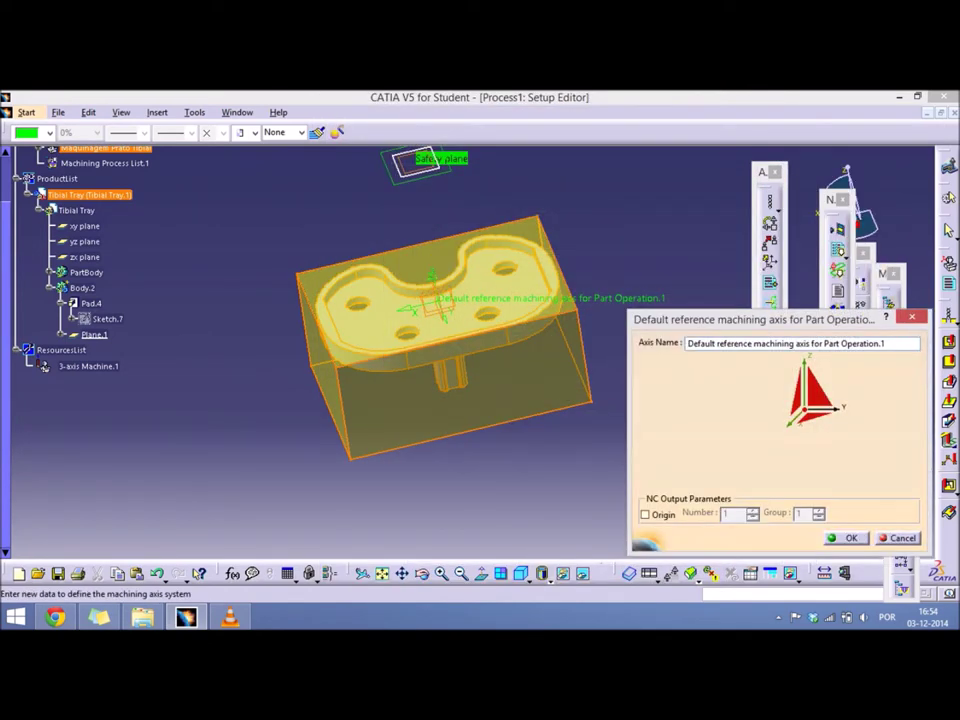
{"action": "middle_click_drag", "start_coordinate": [440, 330], "coordinate": [440, 290]}
{"action": "left_click", "coordinate": [806, 408]}
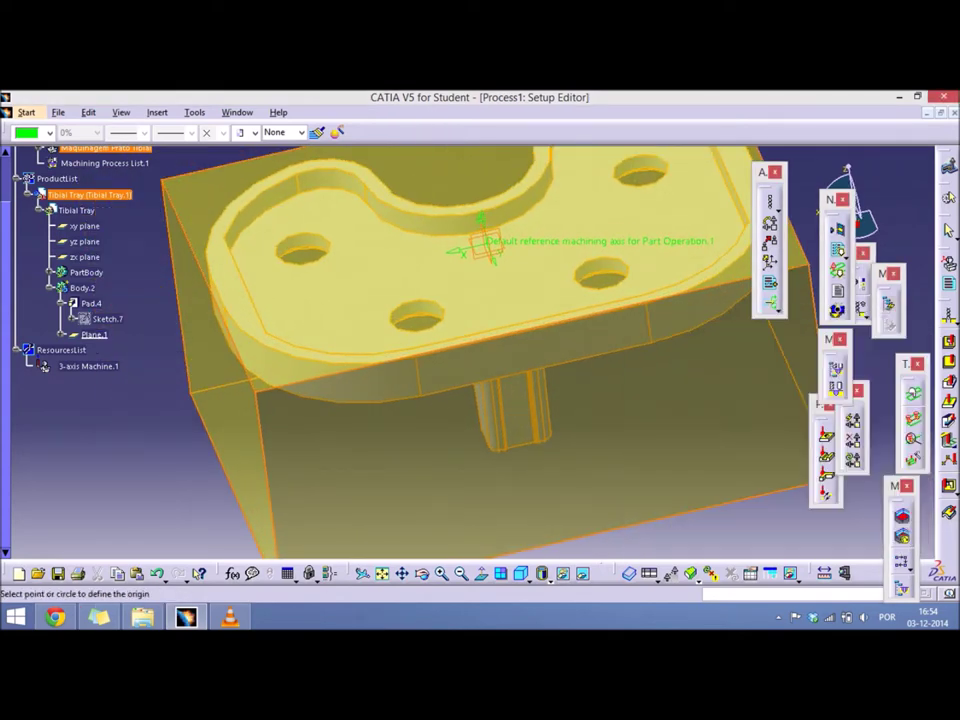
{"action": "left_click", "coordinate": [255, 385]}
{"action": "left_click", "coordinate": [795, 420]}
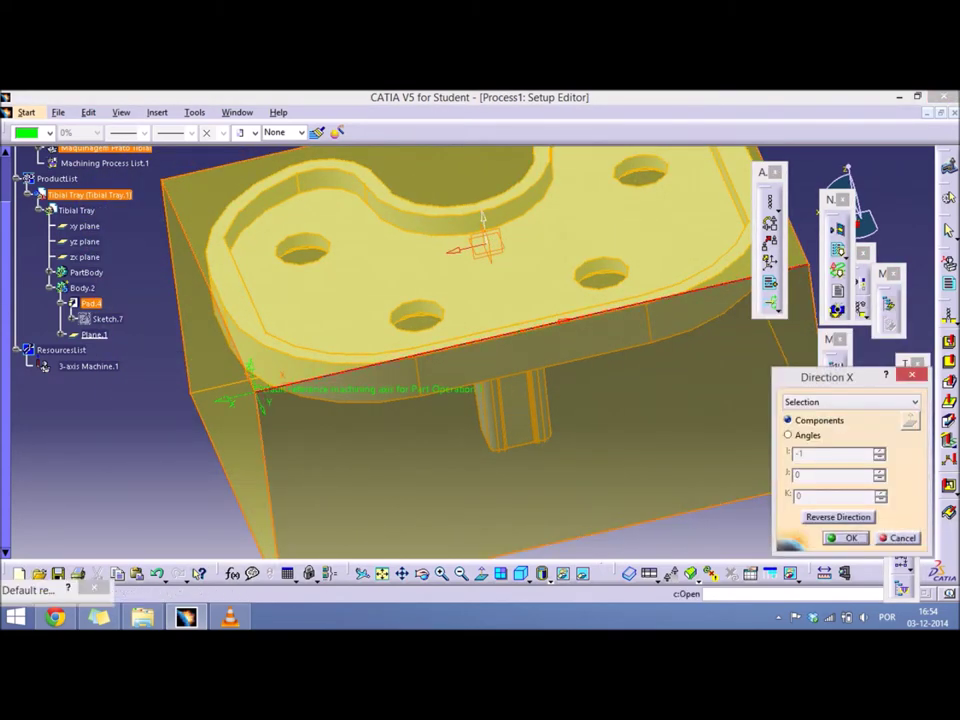
{"action": "left_click", "coordinate": [563, 320]}
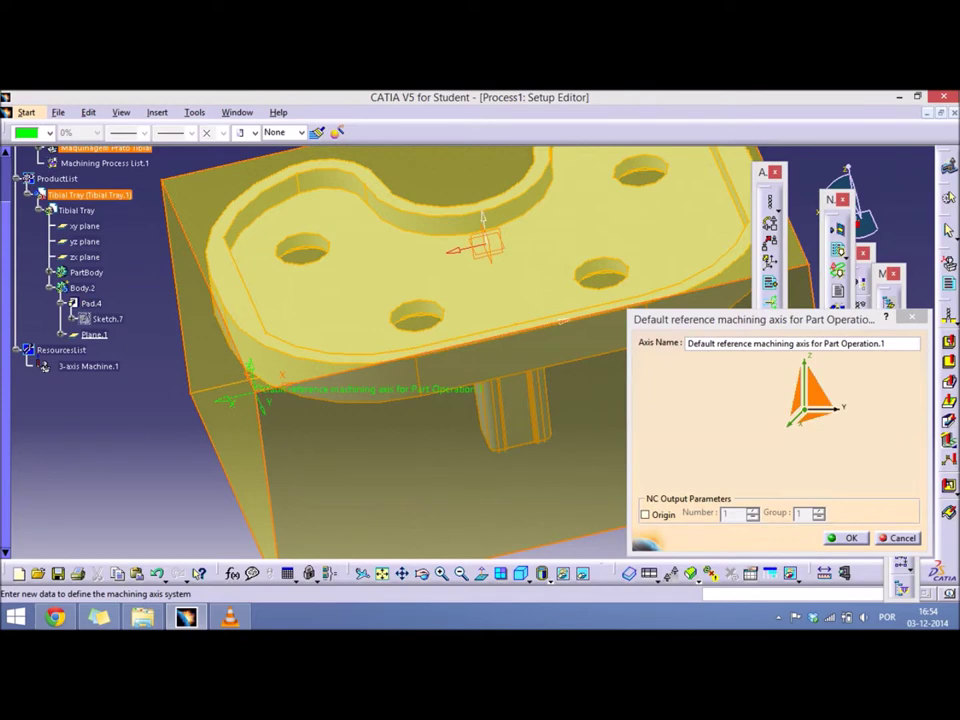
{"action": "key", "text": "Return"}
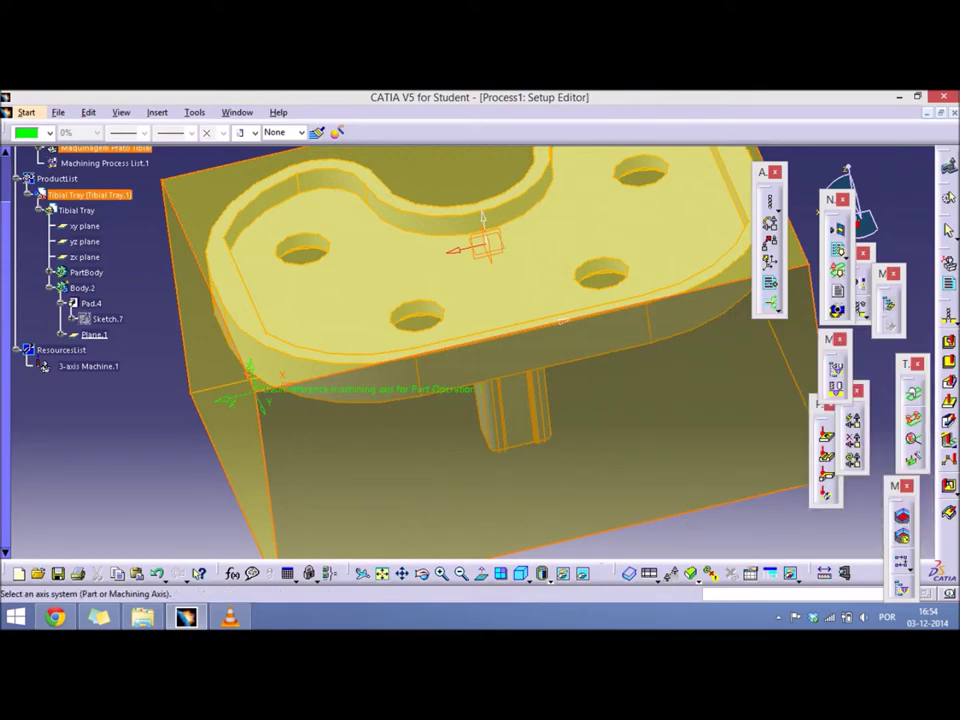
Step: Redefine the machining axis Z direction and review the stock and position settings
{"action": "left_click", "coordinate": [255, 385]}
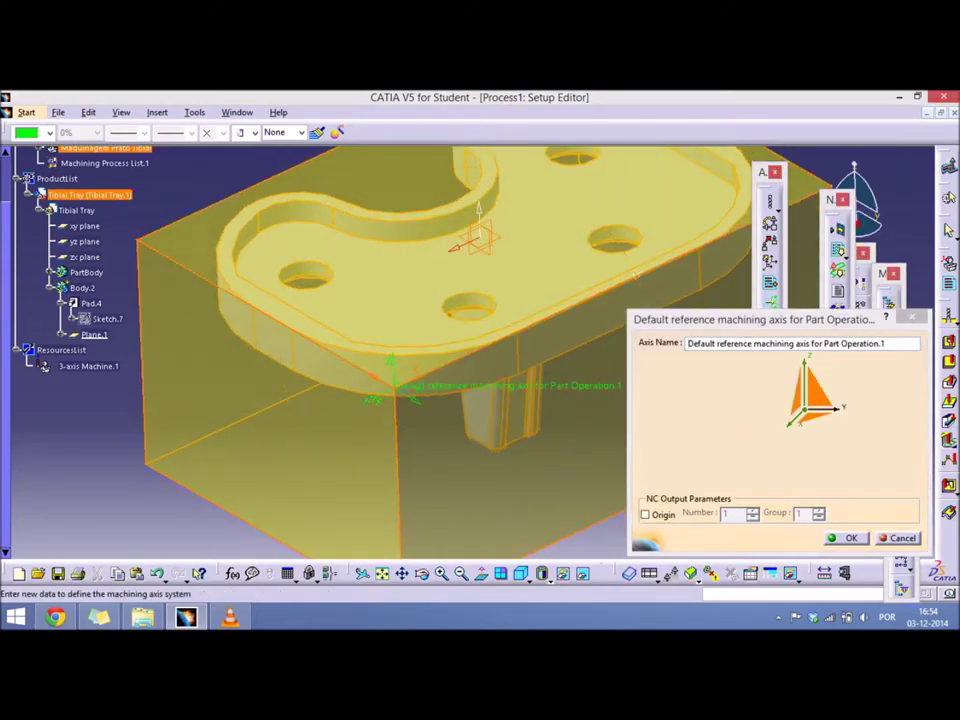
{"action": "left_click", "coordinate": [808, 372]}
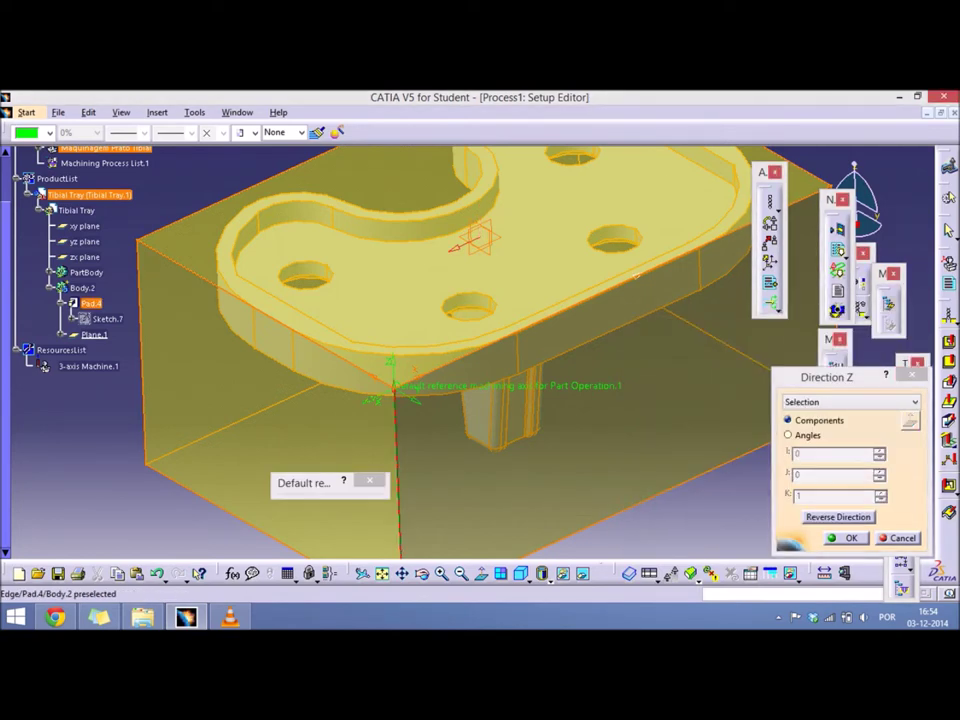
{"action": "key", "text": "Return"}
{"action": "key", "text": "Return"}
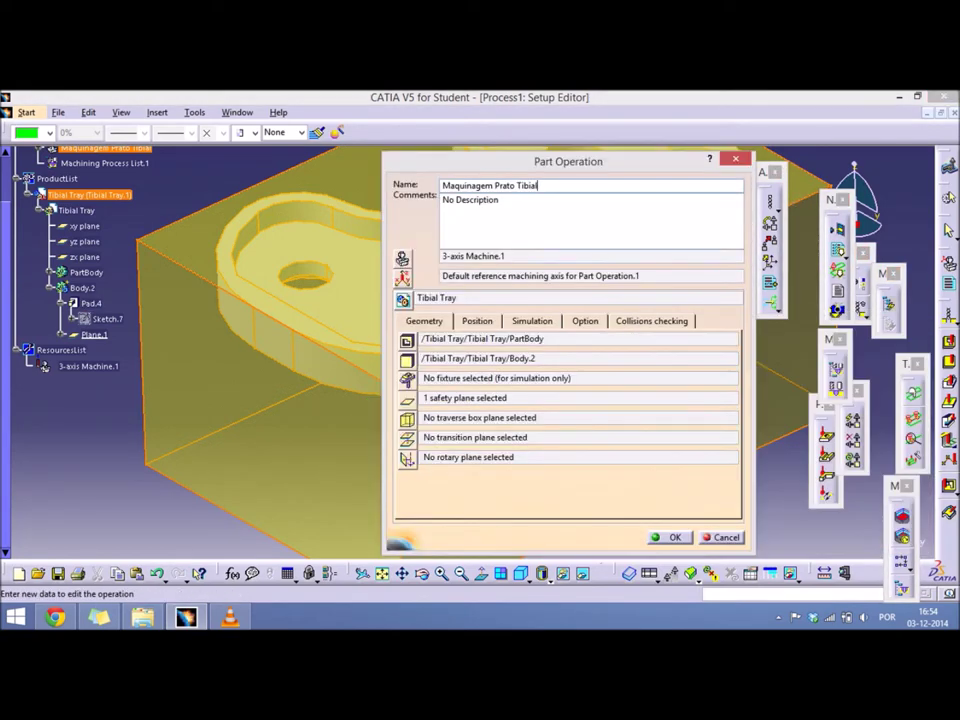
{"action": "double_click", "coordinate": [405, 398]}
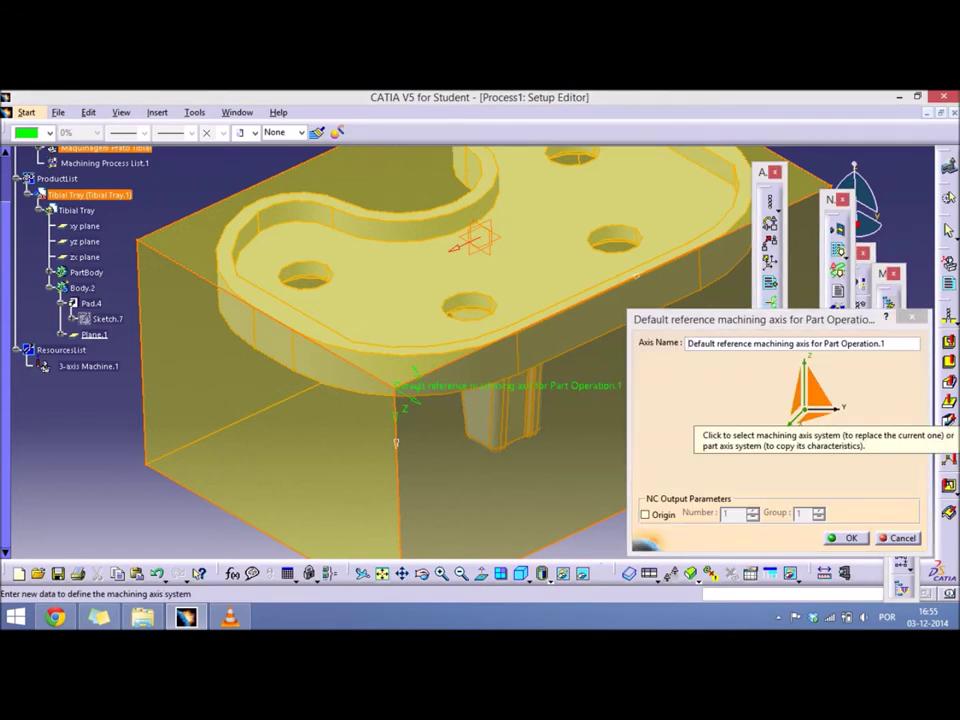
{"action": "middle_click_drag", "start_coordinate": [636, 276], "coordinate": [538, 420]}
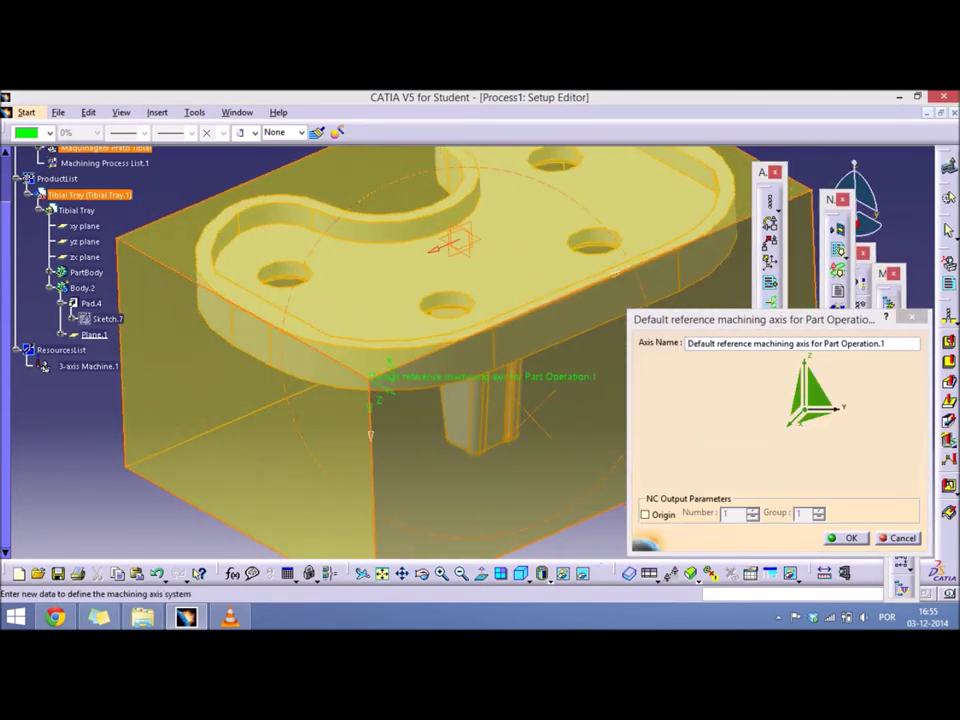
{"action": "left_click", "coordinate": [808, 370]}
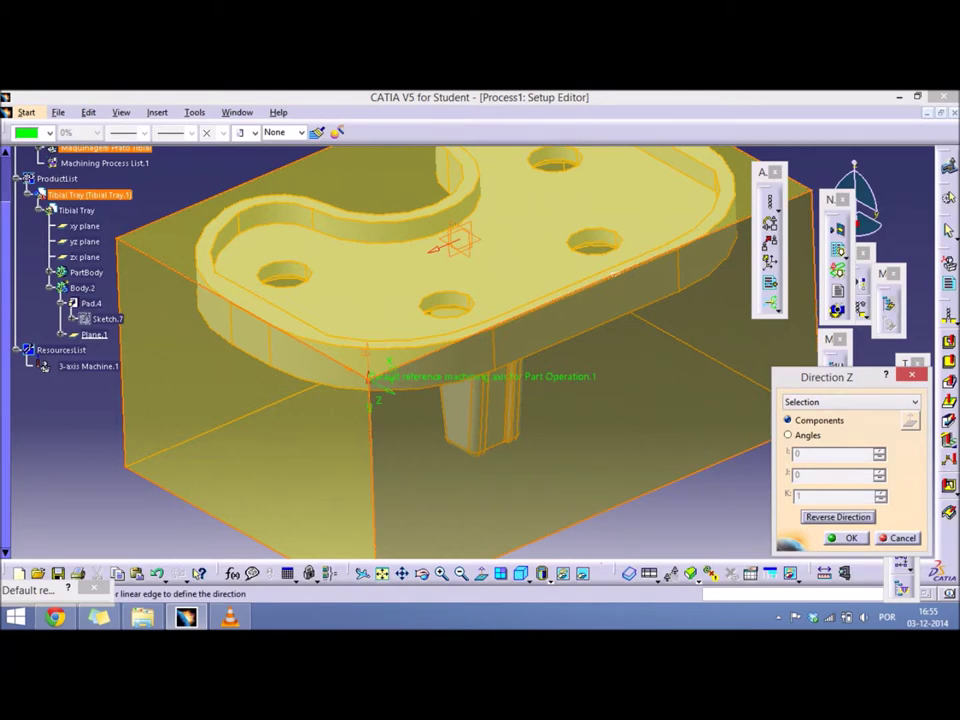
{"action": "left_click", "coordinate": [719, 327]}
{"action": "left_click", "coordinate": [558, 327]}
{"action": "left_click", "coordinate": [611, 327]}
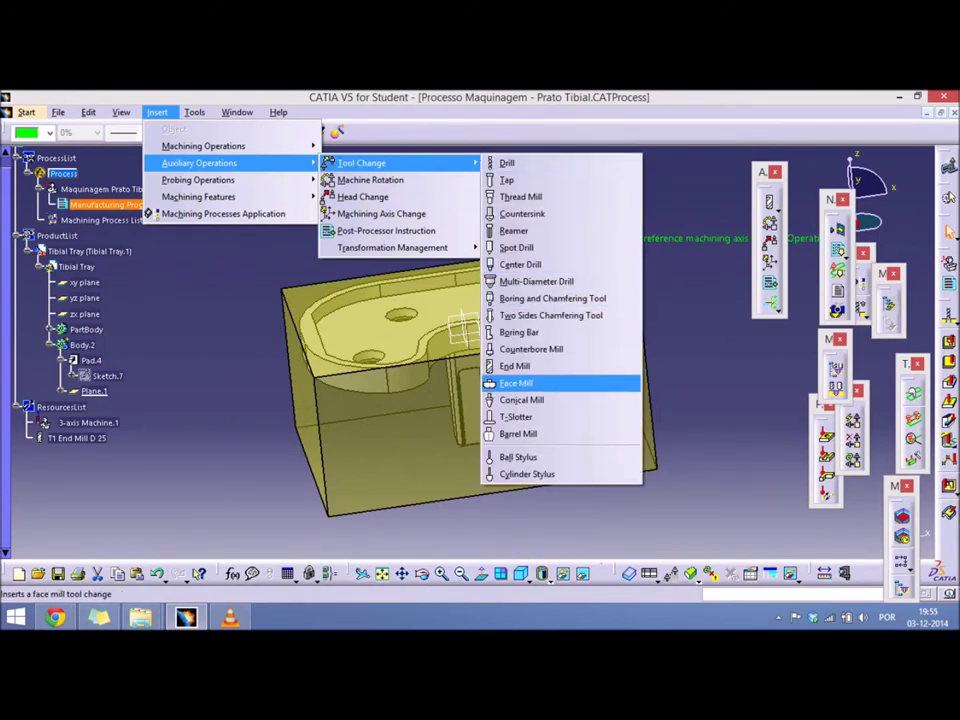
Step: Insert a Face Mill tool change using tool number 1, named T1 Face Mill D 50
{"action": "left_click", "coordinate": [530, 381]}
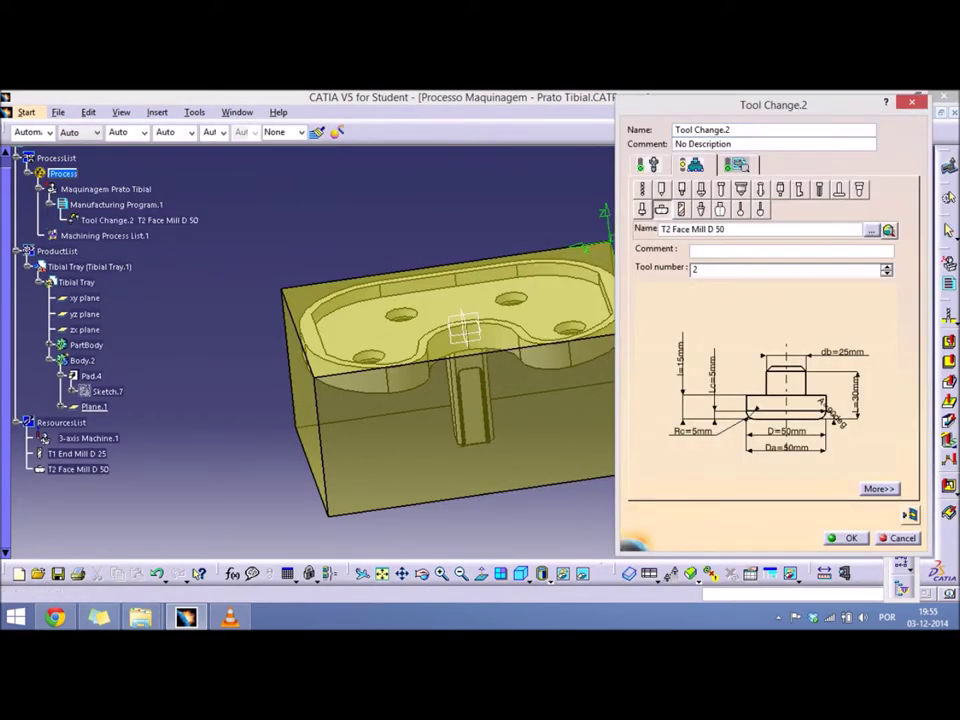
{"action": "left_click", "coordinate": [598, 279]}
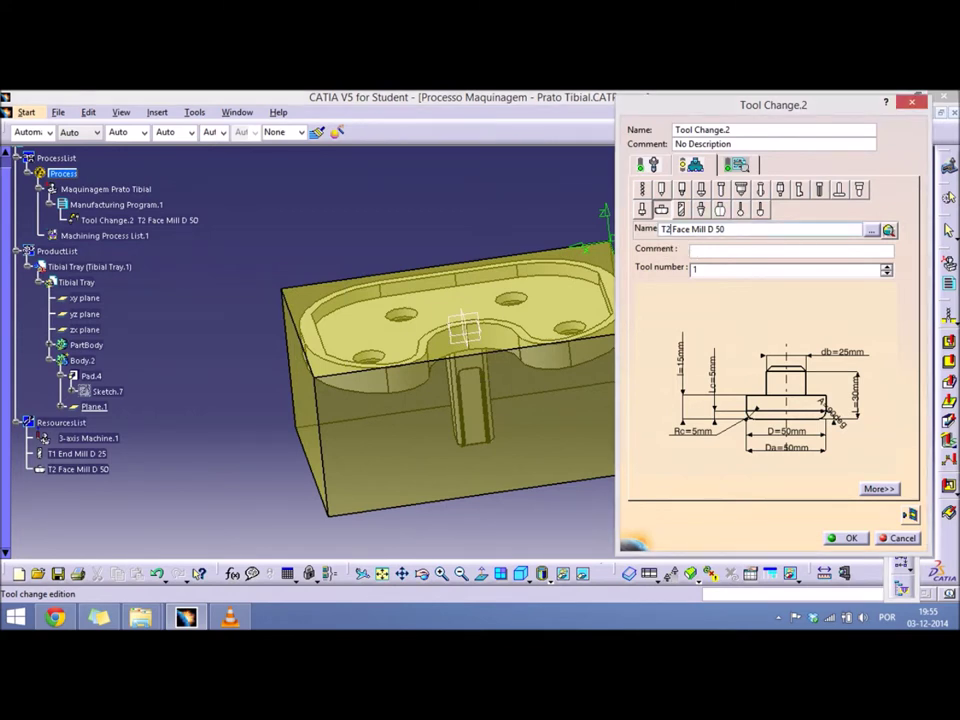
{"action": "type", "text": "1"}
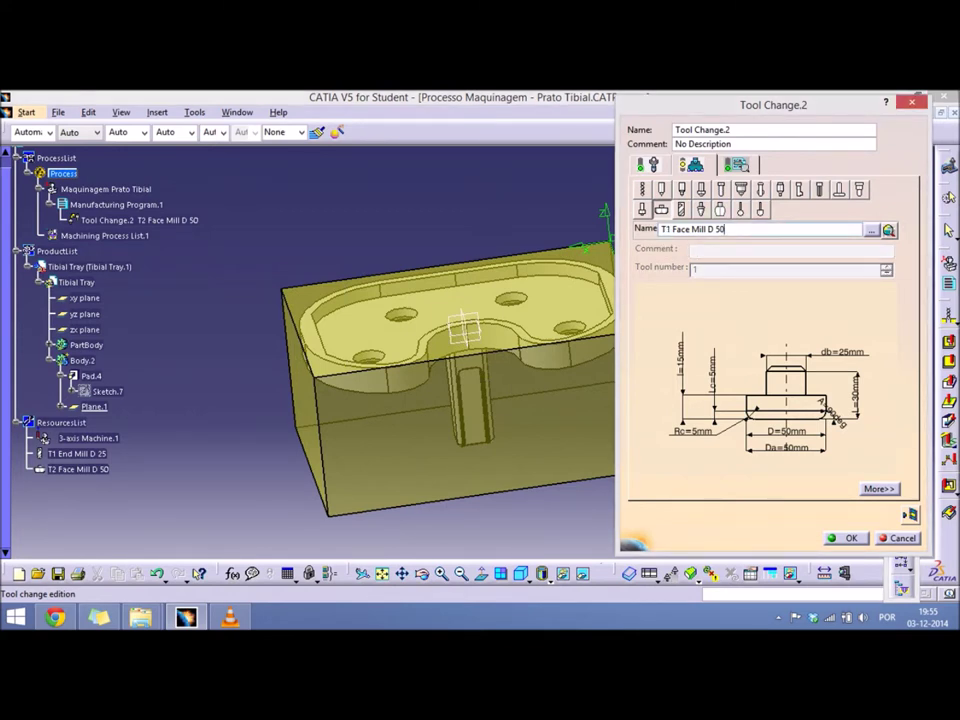
{"action": "key", "text": "Return"}
Step: Give the face mill a 25mm nominal diameter and a 10mm body diameter
{"action": "double_click", "coordinate": [786, 431]}
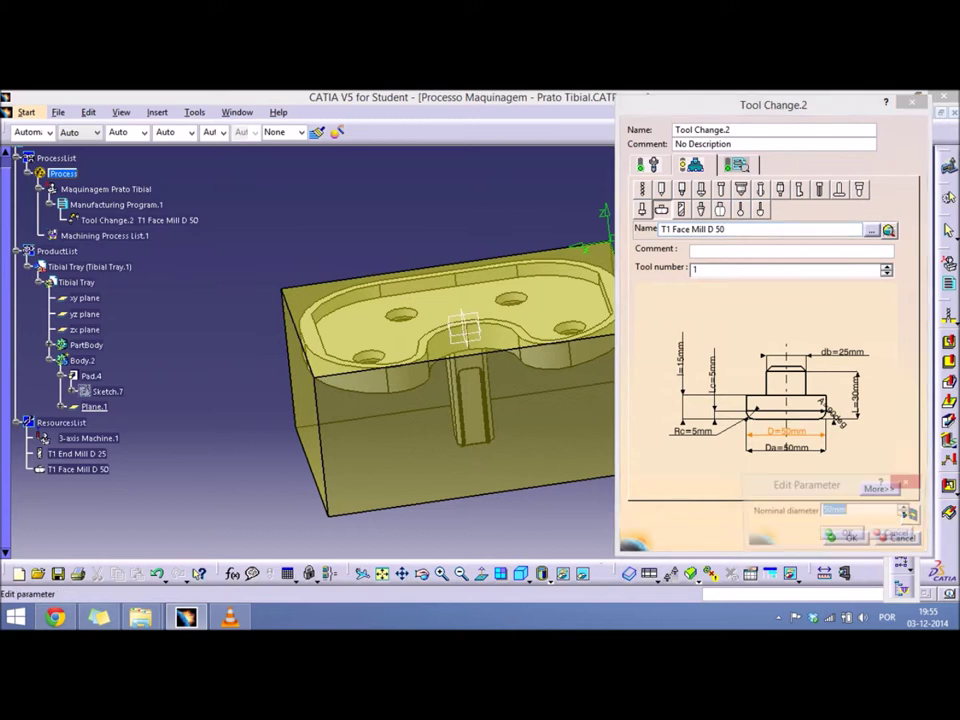
{"action": "type", "text": "25"}
{"action": "key", "text": "Return"}
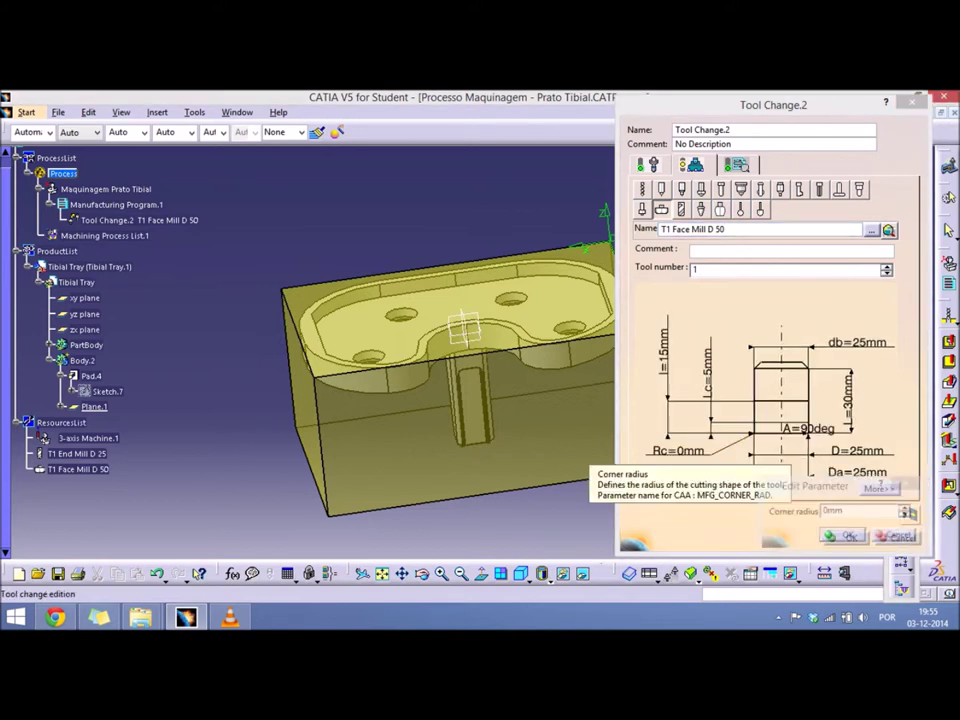
{"action": "double_click", "coordinate": [855, 342]}
{"action": "type", "text": "10"}
{"action": "key", "text": "Return"}
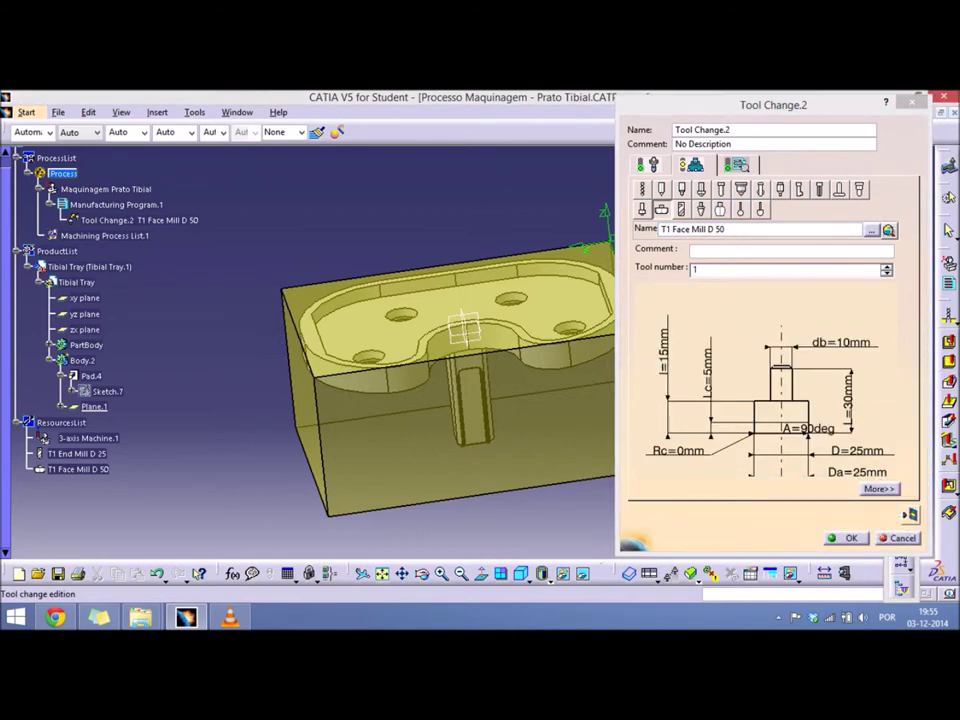
{"action": "left_click", "coordinate": [690, 165]}
{"action": "left_click", "coordinate": [735, 165]}
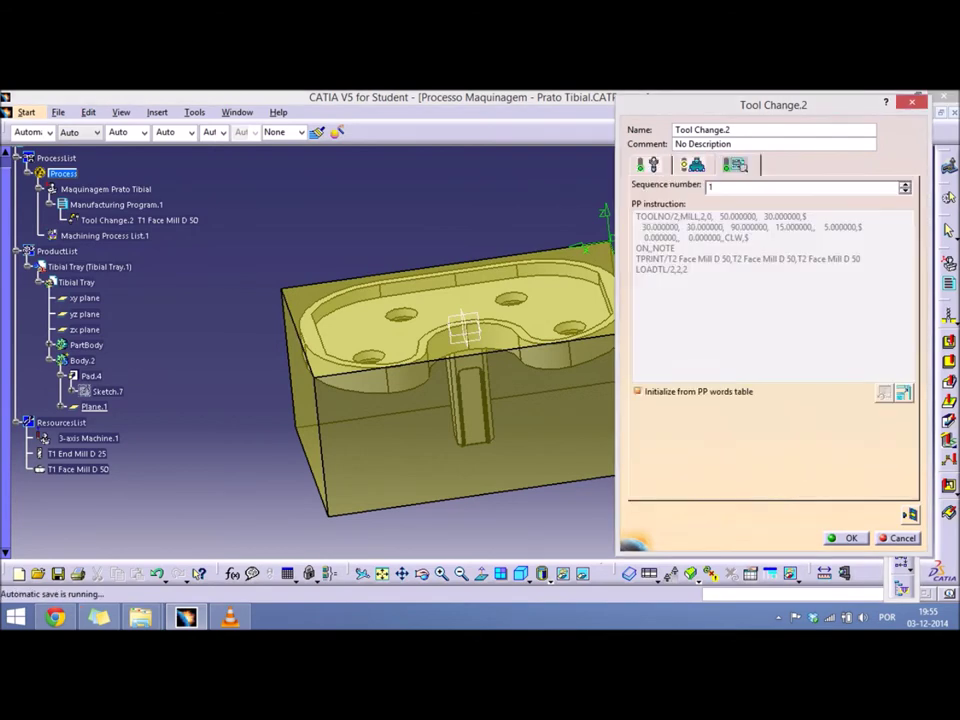
{"action": "left_click", "coordinate": [845, 538]}
{"action": "left_click", "coordinate": [157, 112]}
{"action": "mouse_move", "coordinate": [199, 163]}
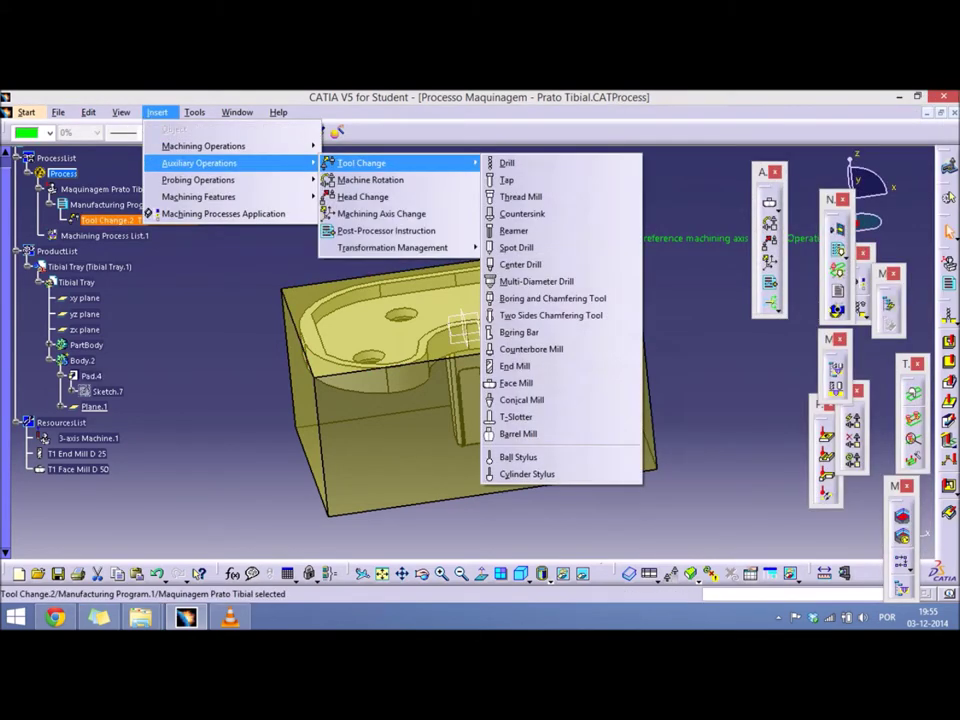
{"action": "left_click", "coordinate": [354, 184]}
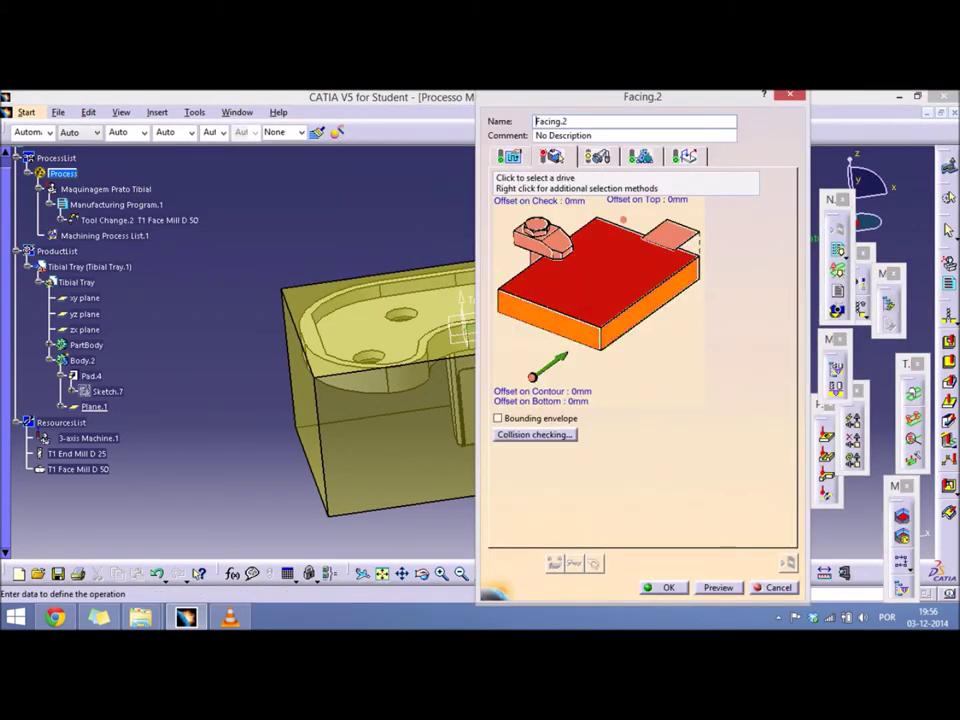
Step: Define Facing.2's geometry: Pad.4's top face as drive, part top as top plane, and the bottom face
{"action": "left_click", "coordinate": [600, 275]}
{"action": "left_click", "coordinate": [560, 265]}
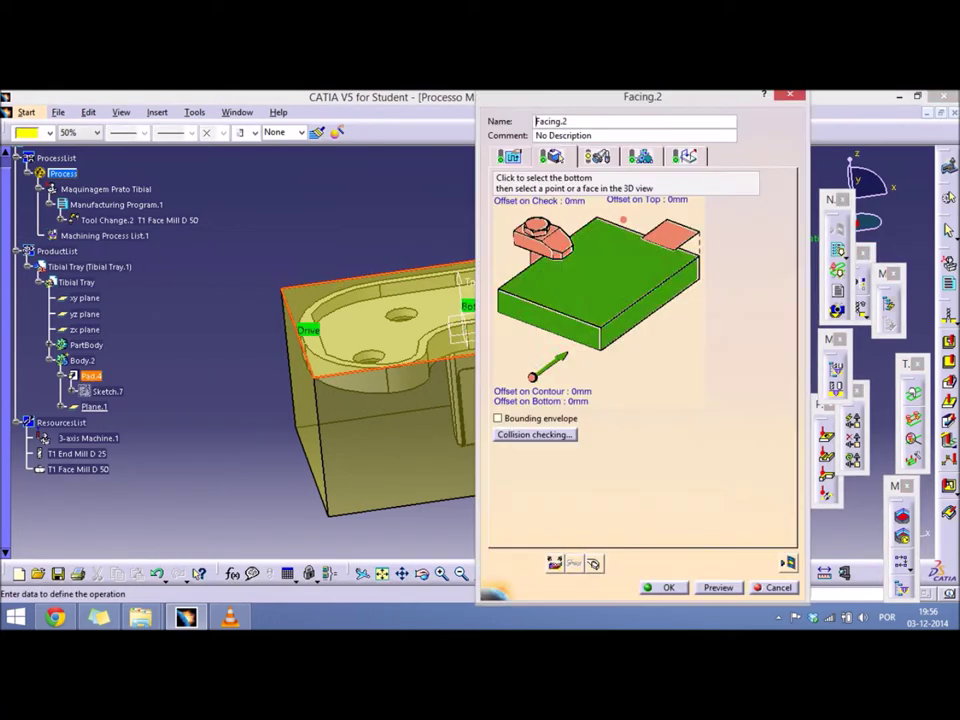
{"action": "left_click", "coordinate": [670, 235]}
{"action": "left_click", "coordinate": [560, 270]}
{"action": "right_click", "coordinate": [92, 375]}
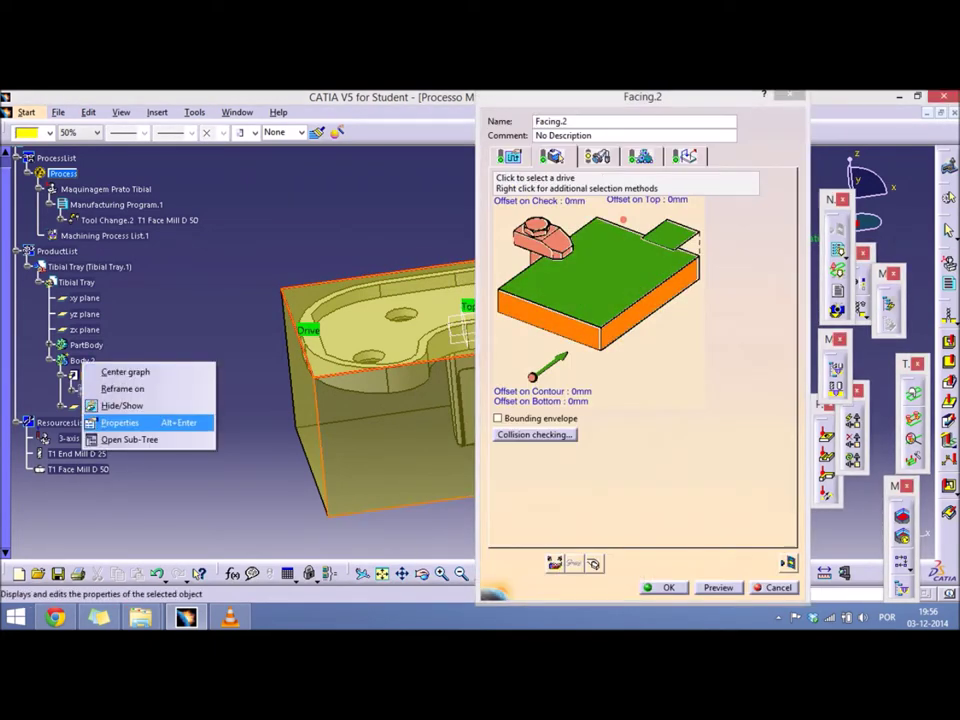
{"action": "left_click", "coordinate": [135, 403]}
{"action": "left_click", "coordinate": [600, 320]}
{"action": "left_click", "coordinate": [480, 410]}
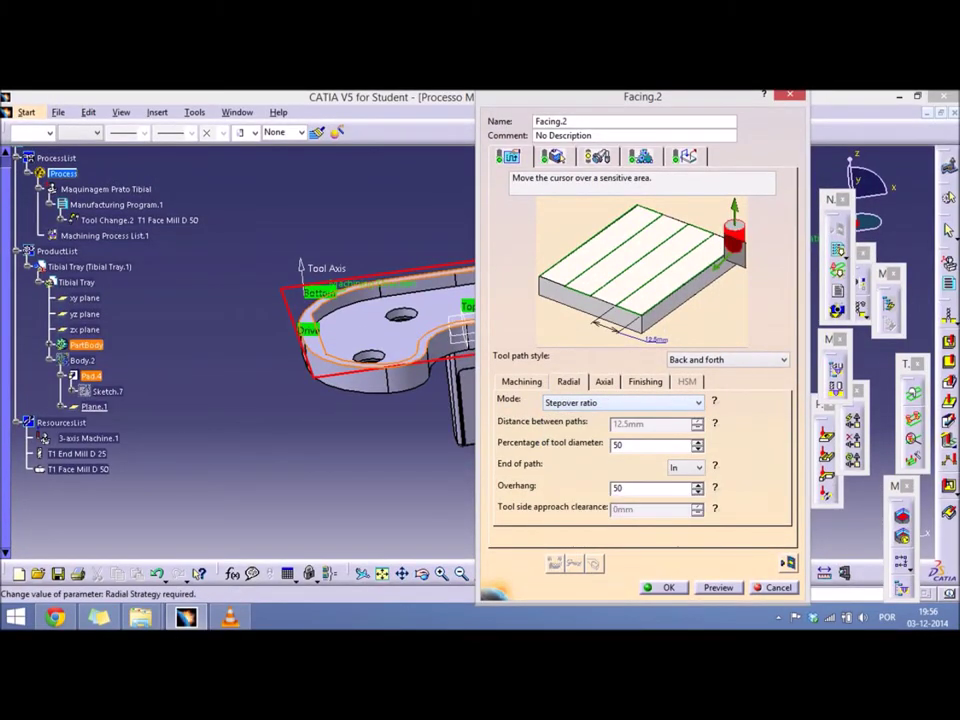
Step: Keep Facing.2 without a finish pass and with a user-built approach macro, then accept it
{"action": "left_click", "coordinate": [604, 381]}
{"action": "left_click", "coordinate": [645, 381]}
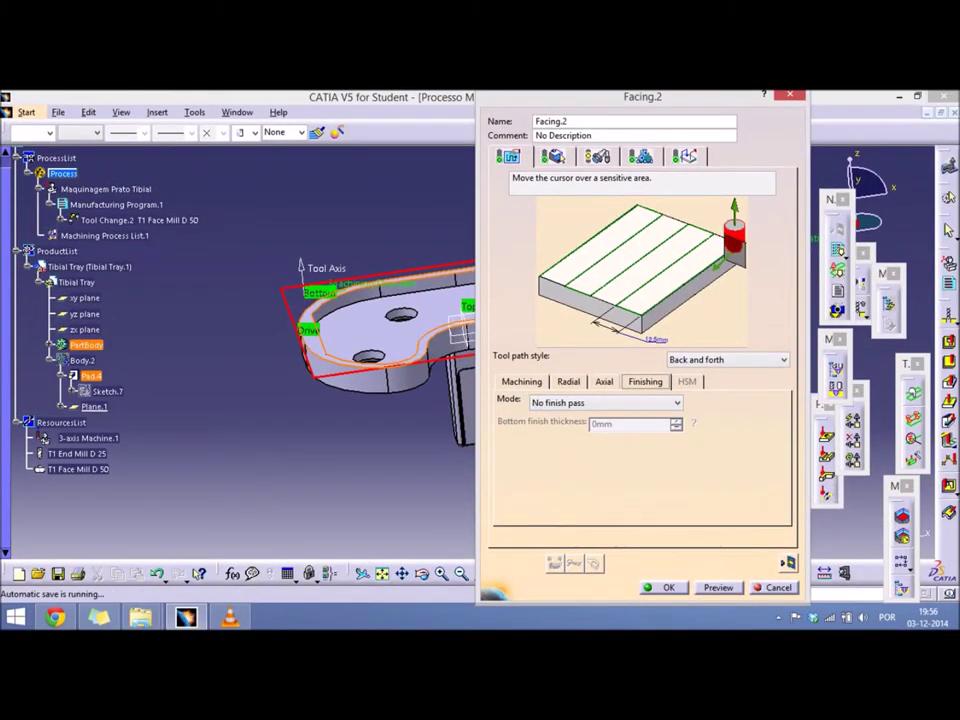
{"action": "left_click", "coordinate": [640, 156]}
{"action": "left_click", "coordinate": [684, 156]}
{"action": "left_click", "coordinate": [523, 221]}
{"action": "left_click", "coordinate": [527, 208]}
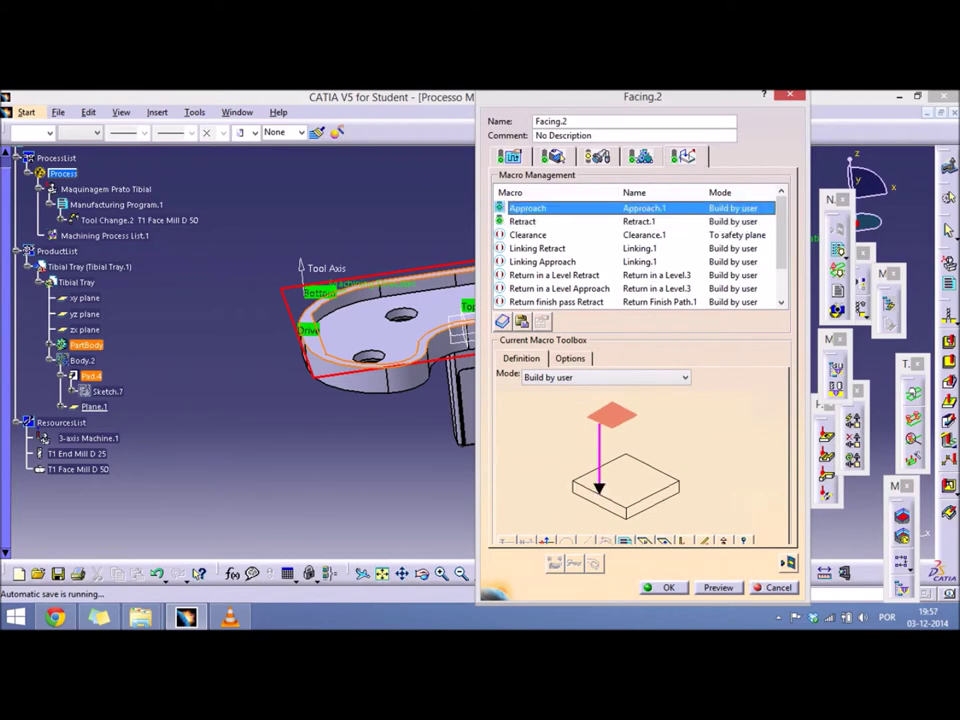
{"action": "left_click", "coordinate": [606, 377]}
{"action": "left_click", "coordinate": [548, 401]}
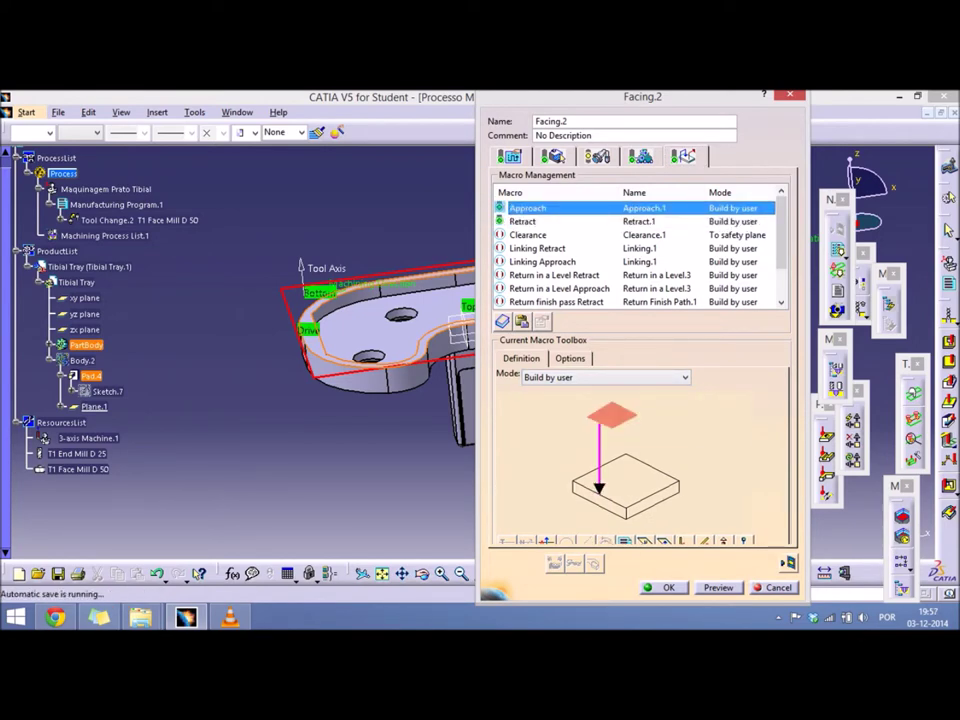
{"action": "left_click", "coordinate": [660, 587]}
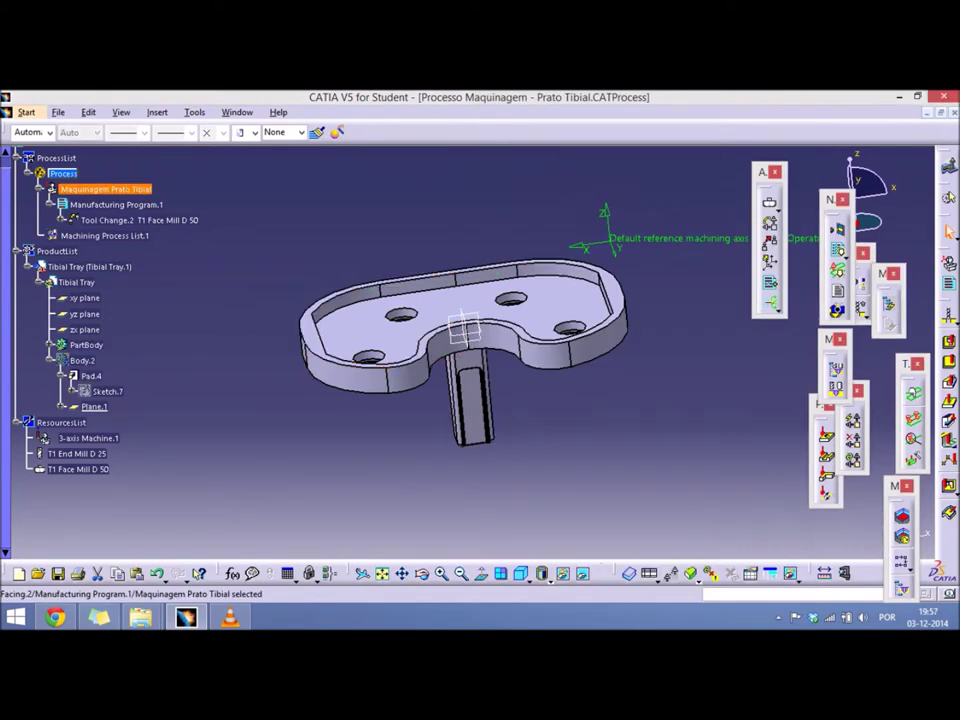
Step: Reopen Facing.2 and compute its tool path with Tool Path Replay
{"action": "right_click", "coordinate": [165, 219]}
{"action": "left_click", "coordinate": [205, 298]}
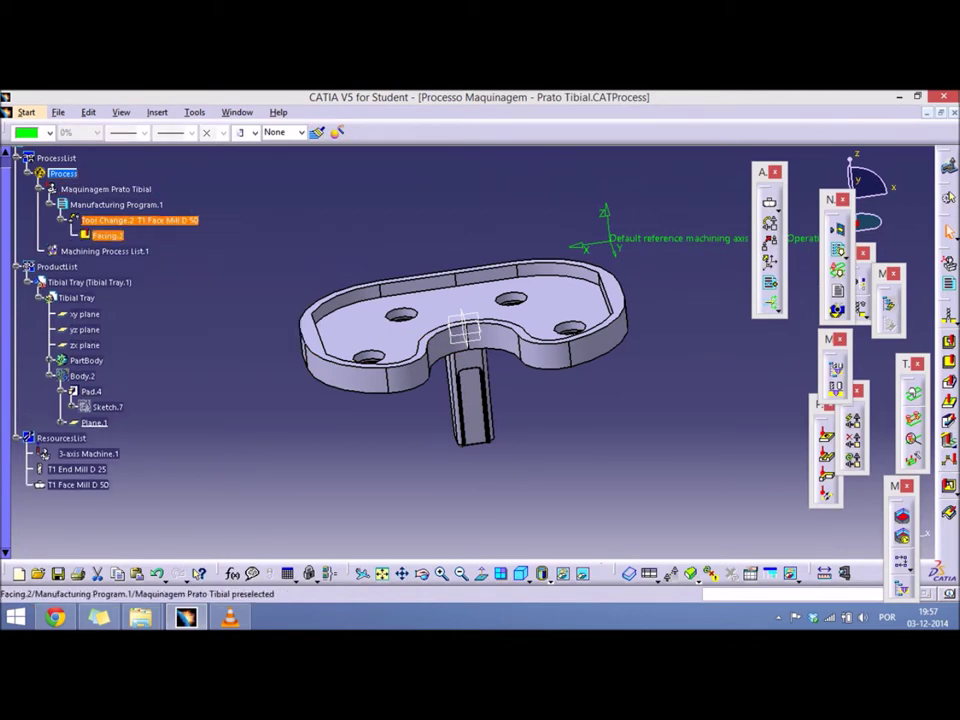
{"action": "right_click", "coordinate": [107, 235]}
{"action": "key", "text": "Escape"}
{"action": "right_click", "coordinate": [105, 236]}
{"action": "right_click", "coordinate": [110, 204]}
{"action": "key", "text": "Escape"}
{"action": "double_click", "coordinate": [107, 236]}
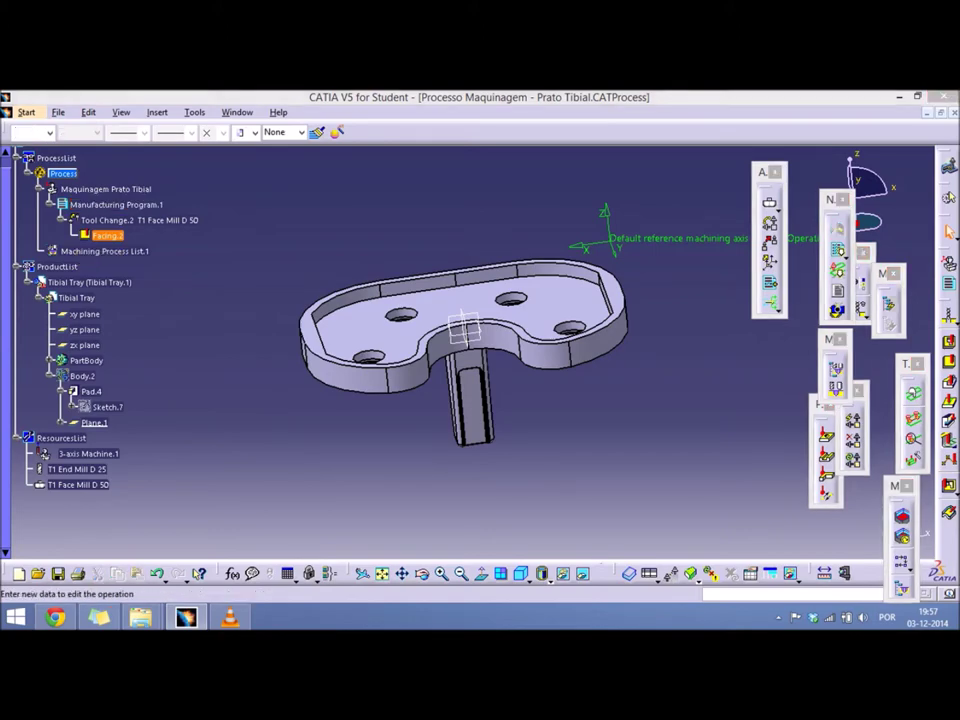
{"action": "left_click", "coordinate": [553, 561]}
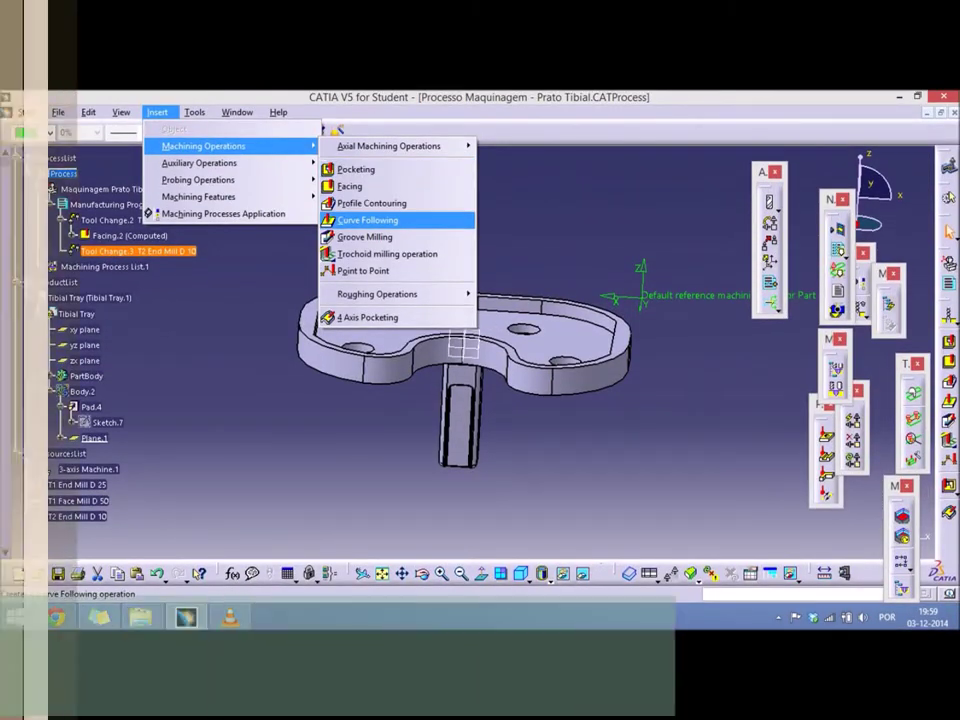
Step: Create Profile Contouring.1 guided by the tray's outer faces, with new offset Plane.2 as bottom
{"action": "left_click", "coordinate": [371, 203]}
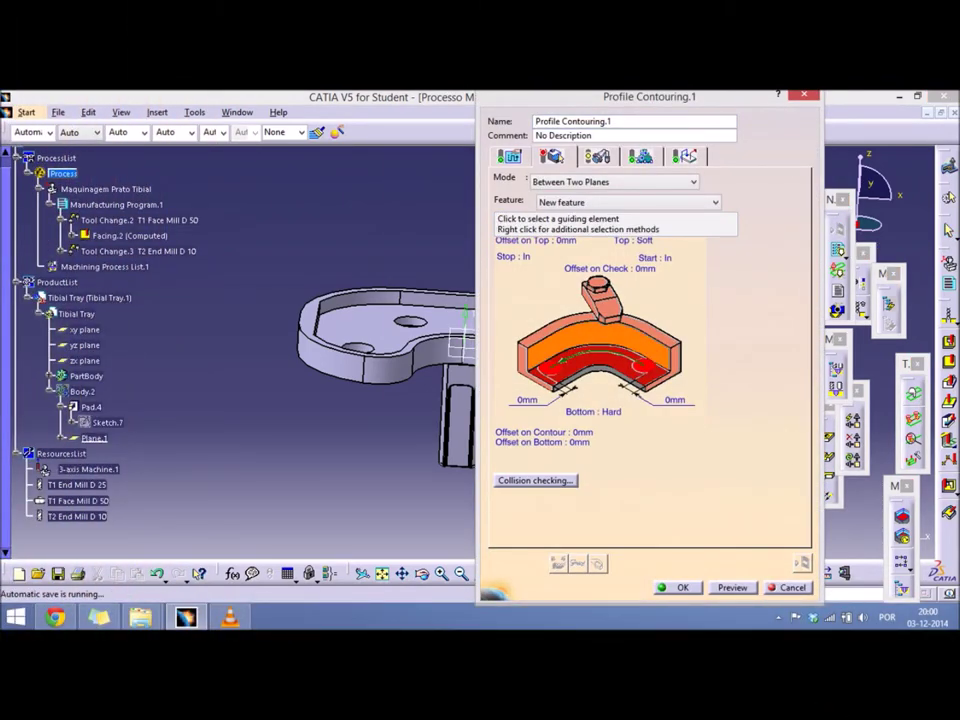
{"action": "right_click", "coordinate": [540, 355]}
{"action": "left_click", "coordinate": [578, 358]}
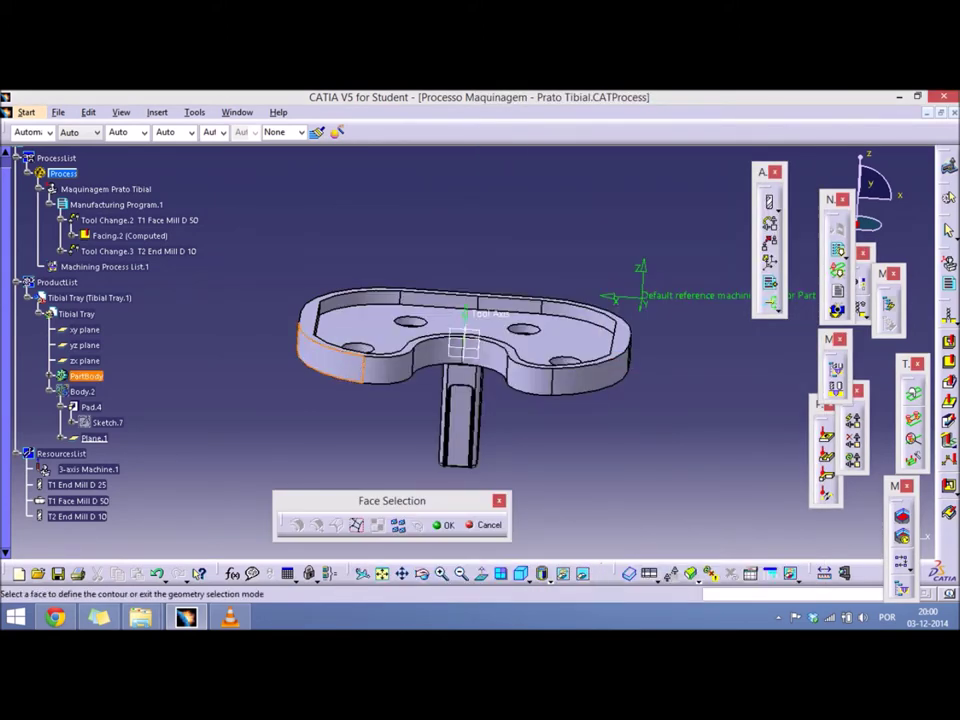
{"action": "mouse_move", "coordinate": [330, 352]}
{"action": "middle_mouse_down"}
{"action": "mouse_move", "coordinate": [380, 330]}
{"action": "mouse_move", "coordinate": [400, 370]}
{"action": "middle_mouse_up"}
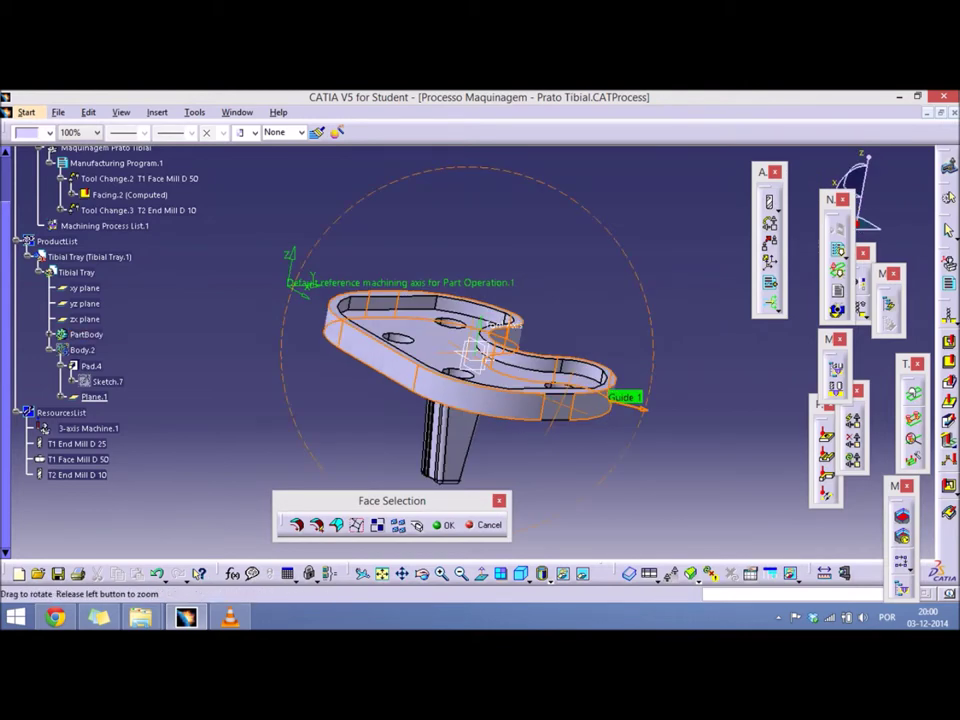
{"action": "left_click", "coordinate": [443, 524]}
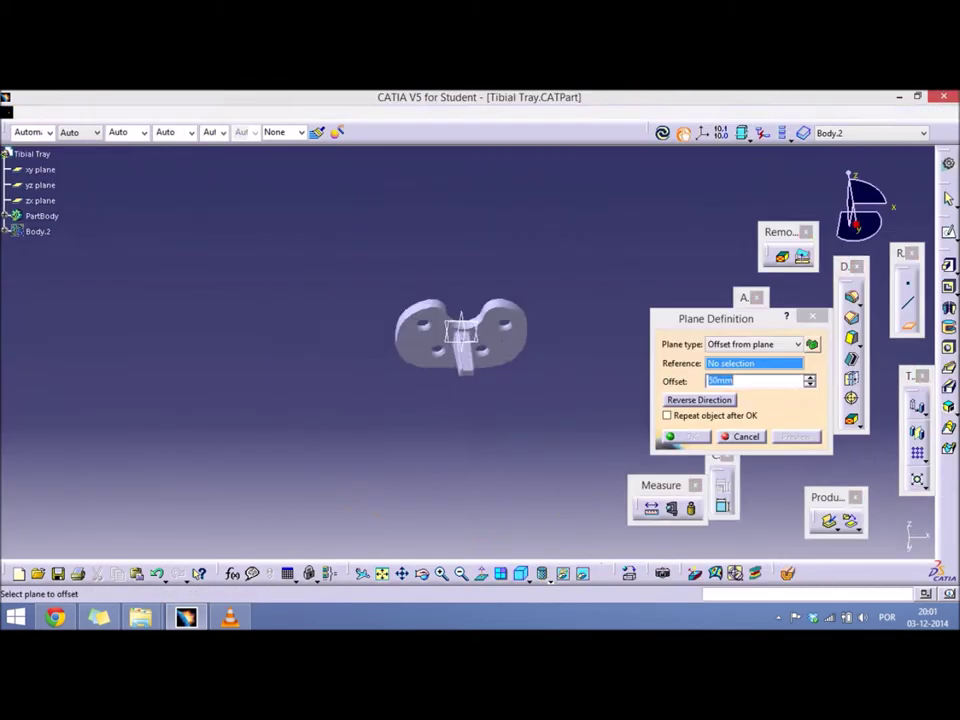
{"action": "mouse_move", "coordinate": [450, 350]}
{"action": "middle_mouse_down"}
{"action": "mouse_move", "coordinate": [455, 360]}
{"action": "mouse_move", "coordinate": [450, 310]}
{"action": "middle_mouse_up"}
{"action": "key", "text": "Return"}
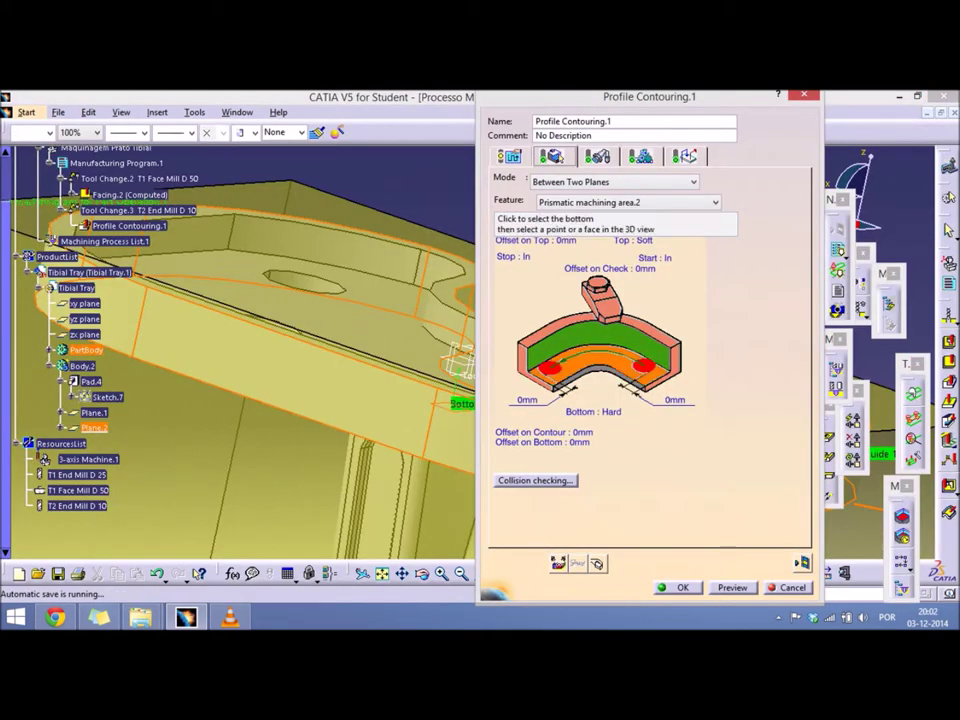
{"action": "left_click", "coordinate": [536, 480]}
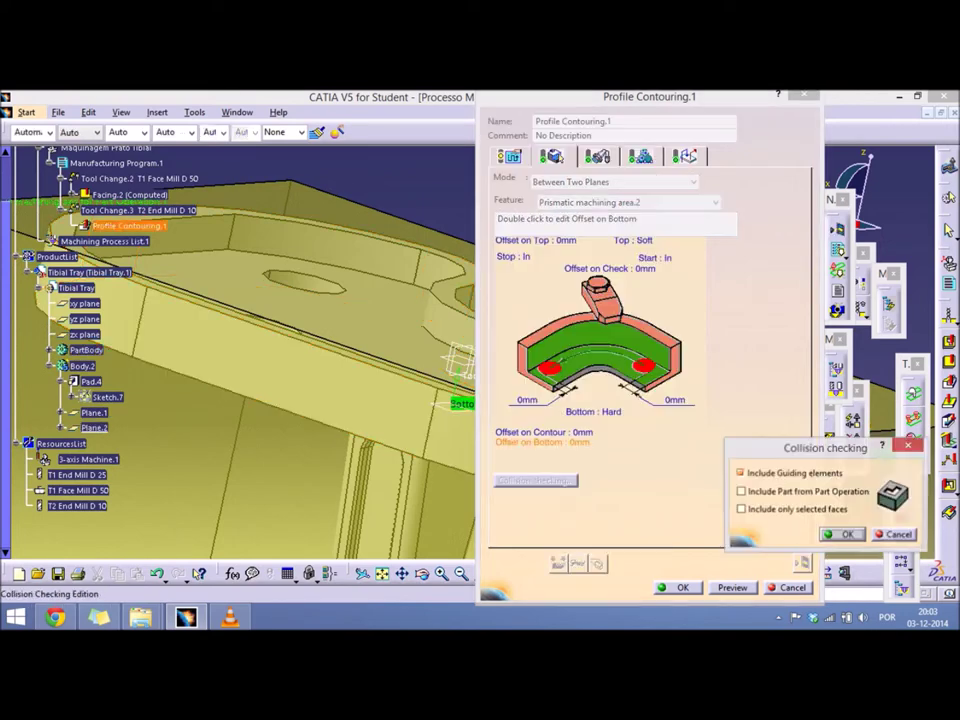
{"action": "key", "text": "Return"}
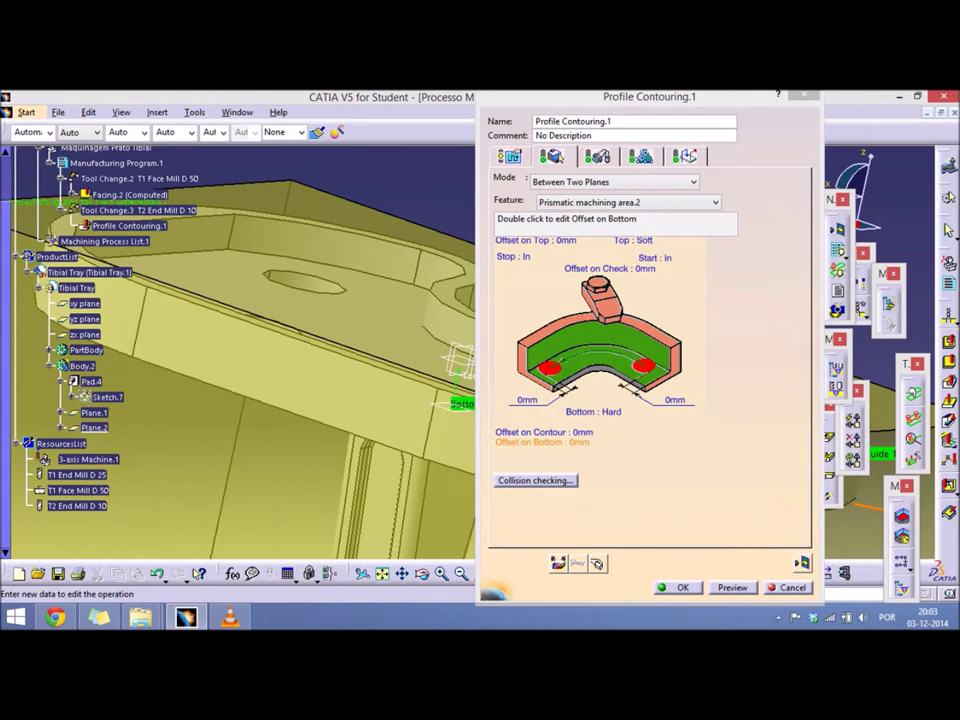
{"action": "middle_click_drag", "start_coordinate": [250, 350], "coordinate": [300, 330]}
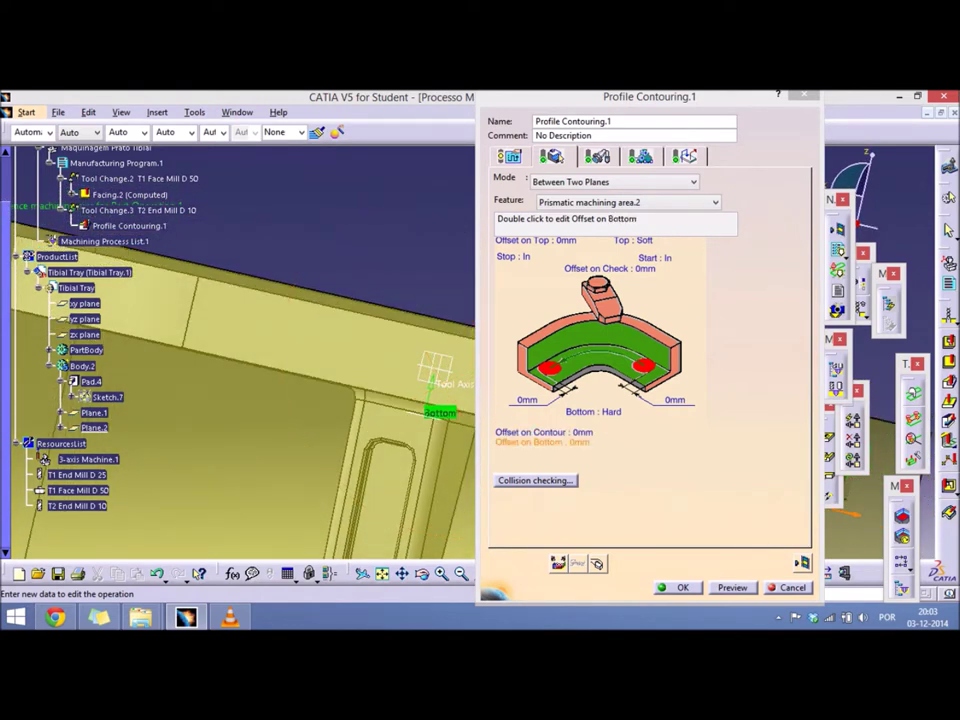
{"action": "left_click", "coordinate": [509, 156]}
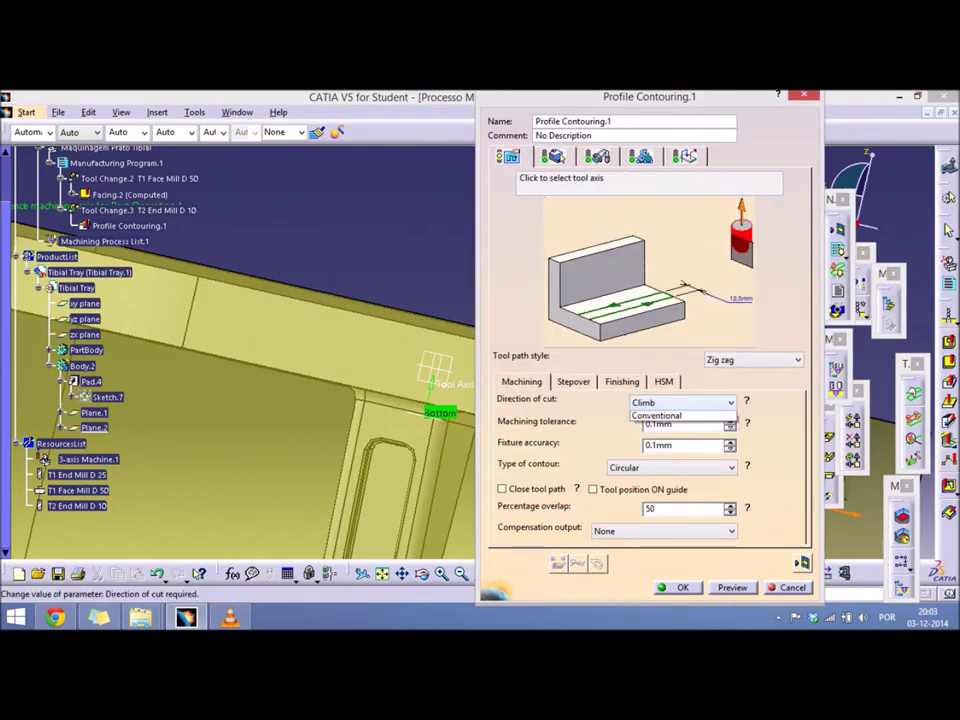
Step: Set the tool path style to Helix and the finishing mode to Side finish last level
{"action": "left_click", "coordinate": [573, 381]}
{"action": "left_click", "coordinate": [753, 359]}
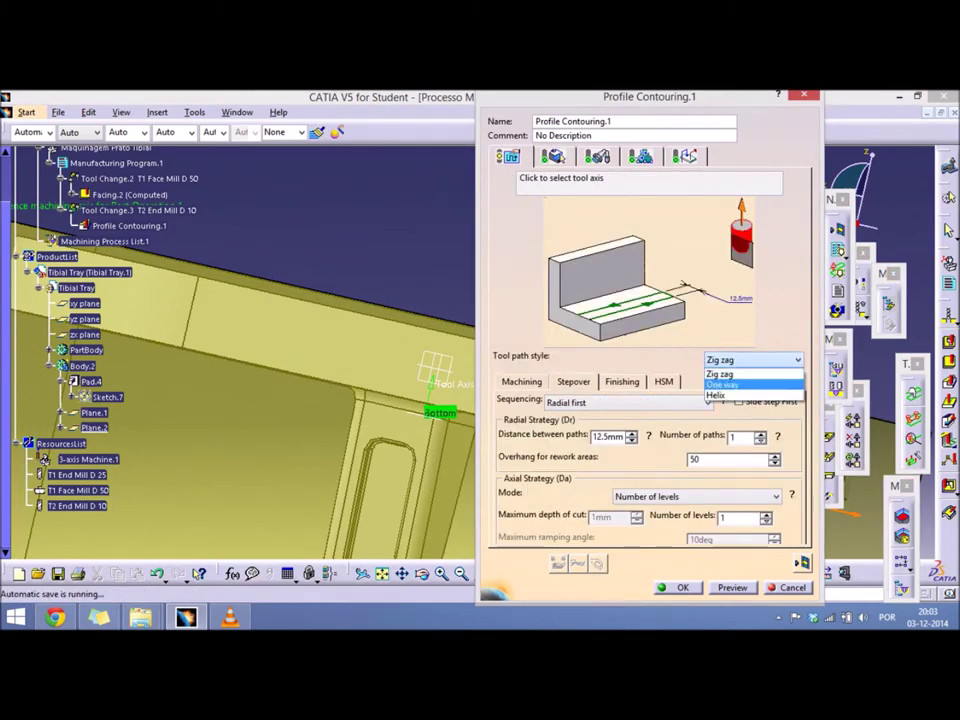
{"action": "left_click", "coordinate": [725, 396]}
{"action": "left_click", "coordinate": [621, 381]}
{"action": "left_click", "coordinate": [706, 402]}
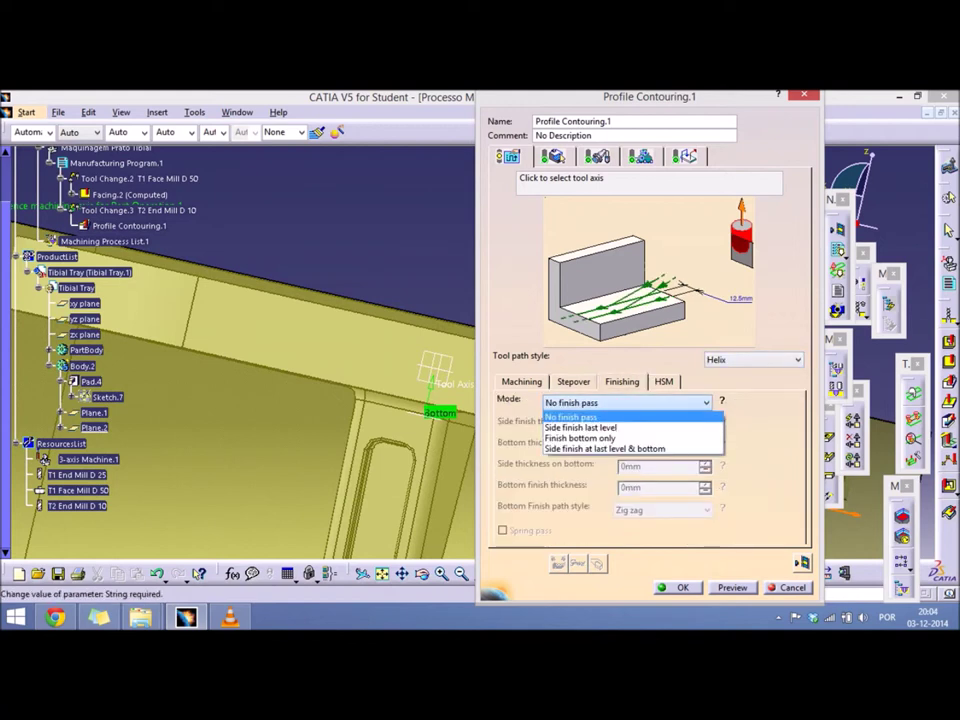
{"action": "left_click", "coordinate": [580, 427]}
{"action": "left_click", "coordinate": [521, 381]}
Step: Review the contouring's compensation, feeds and macros, then replay its tool path
{"action": "left_click", "coordinate": [664, 531]}
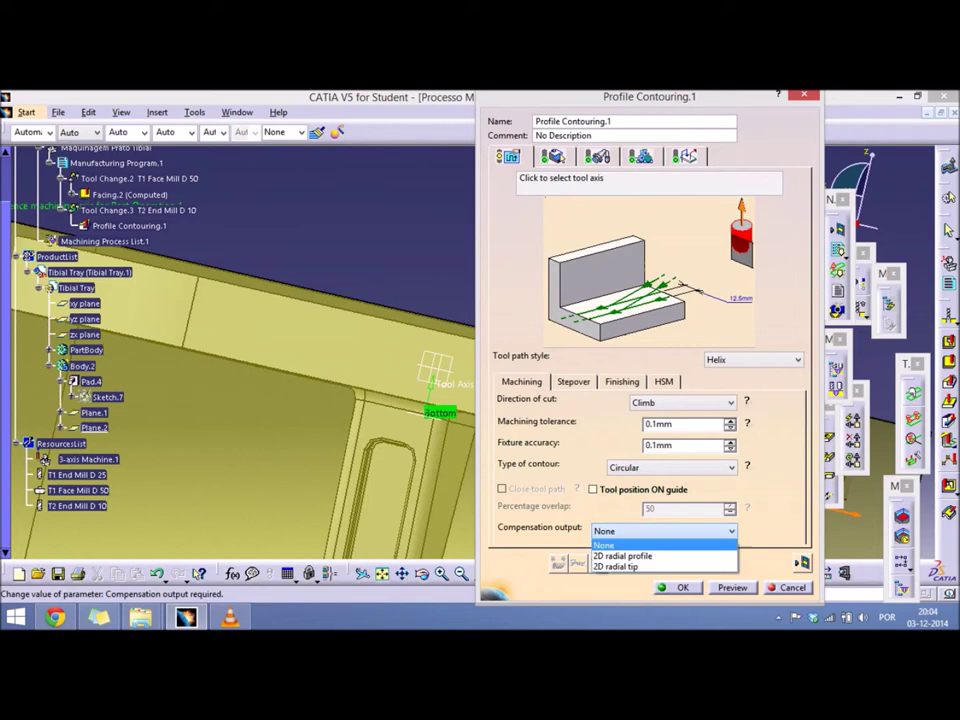
{"action": "left_click", "coordinate": [553, 156]}
{"action": "left_click", "coordinate": [640, 156]}
{"action": "left_click", "coordinate": [684, 156]}
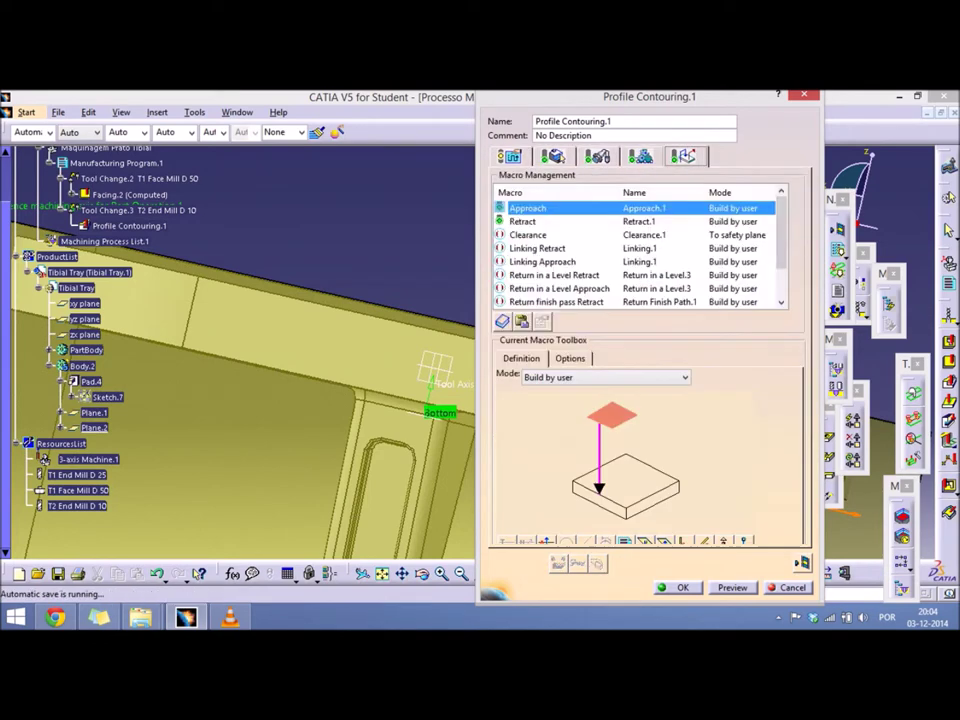
{"action": "left_click", "coordinate": [801, 563]}
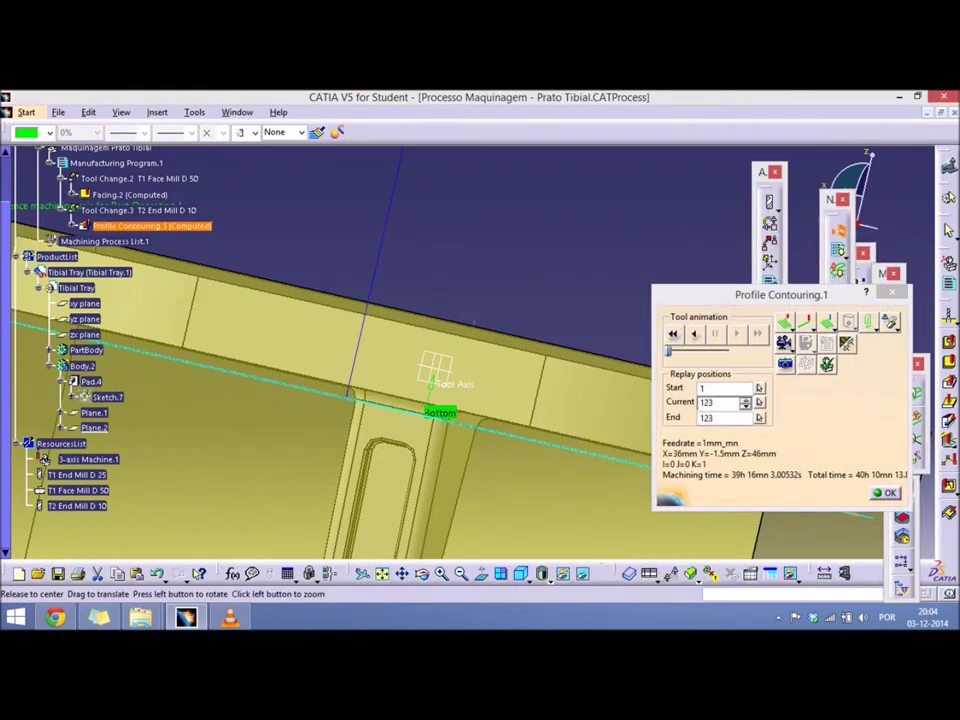
Step: Orbit the part to inspect the contouring tool path and the simulated machined result
{"action": "middle_click_drag", "start_coordinate": [450, 360], "coordinate": [450, 300]}
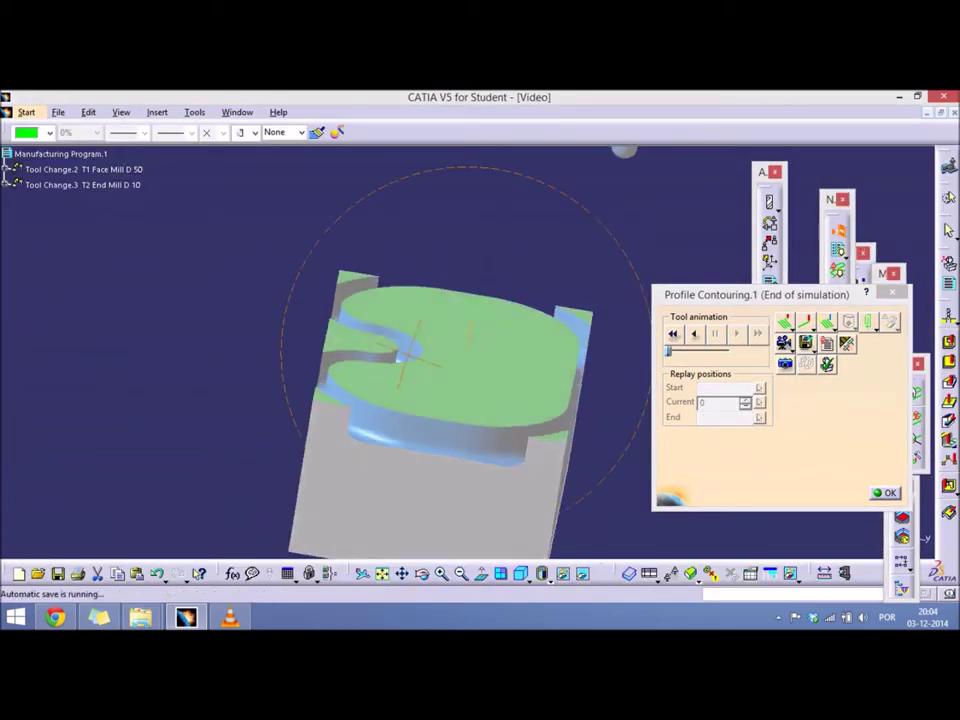
{"action": "middle_click_drag", "start_coordinate": [465, 350], "coordinate": [465, 300]}
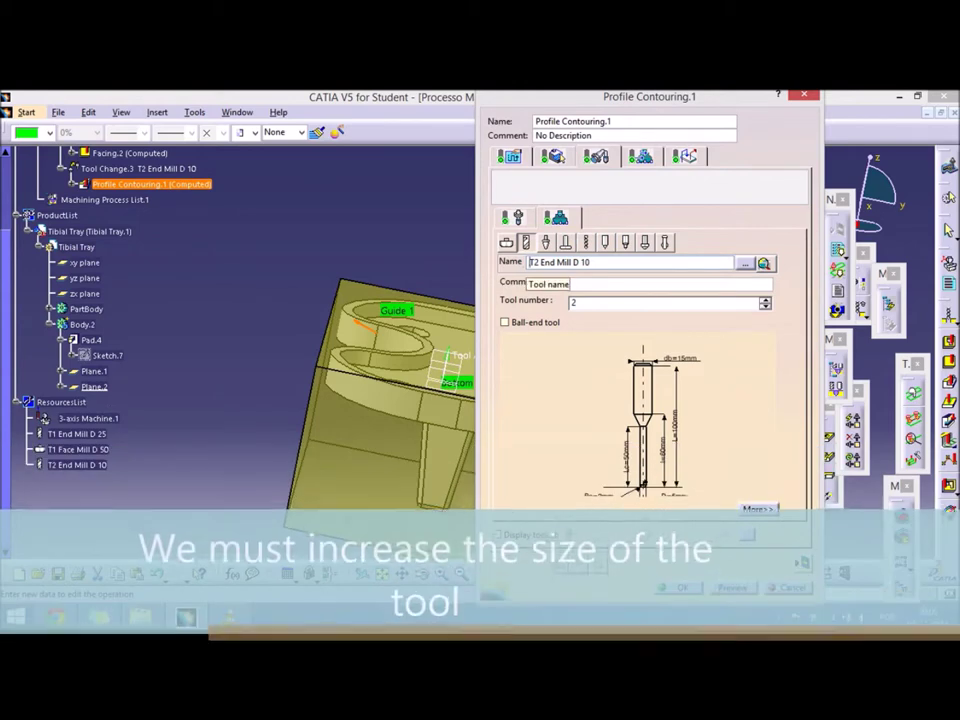
Step: Resize the end mill to 15mm nominal diameter with a new body diameter, naming it T2 End Mill D 15
{"action": "left_click", "coordinate": [590, 262]}
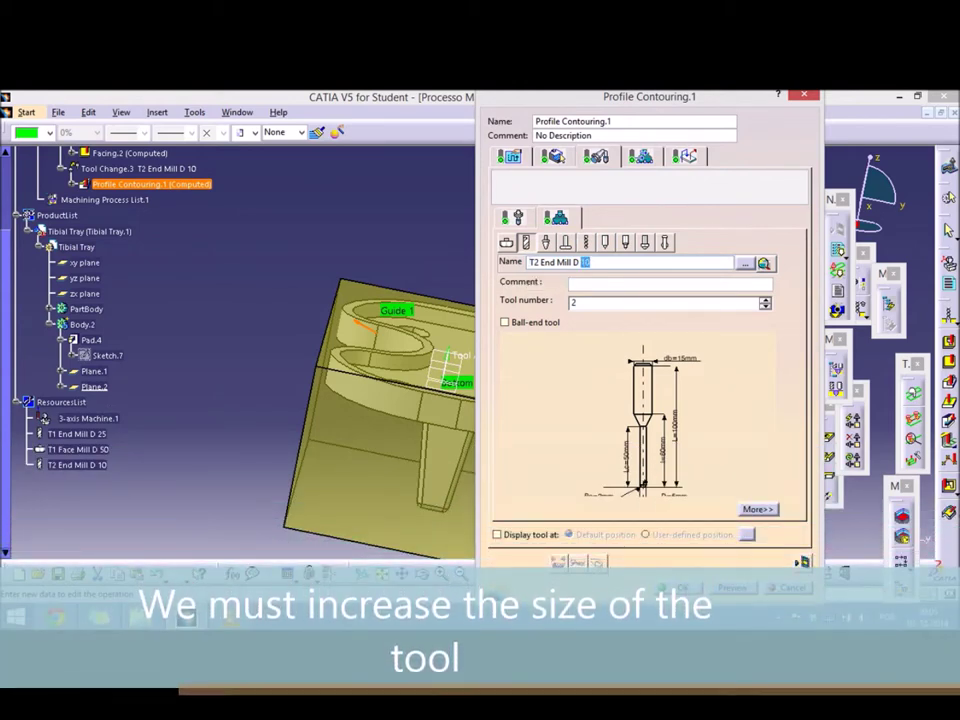
{"action": "double_click", "coordinate": [672, 494]}
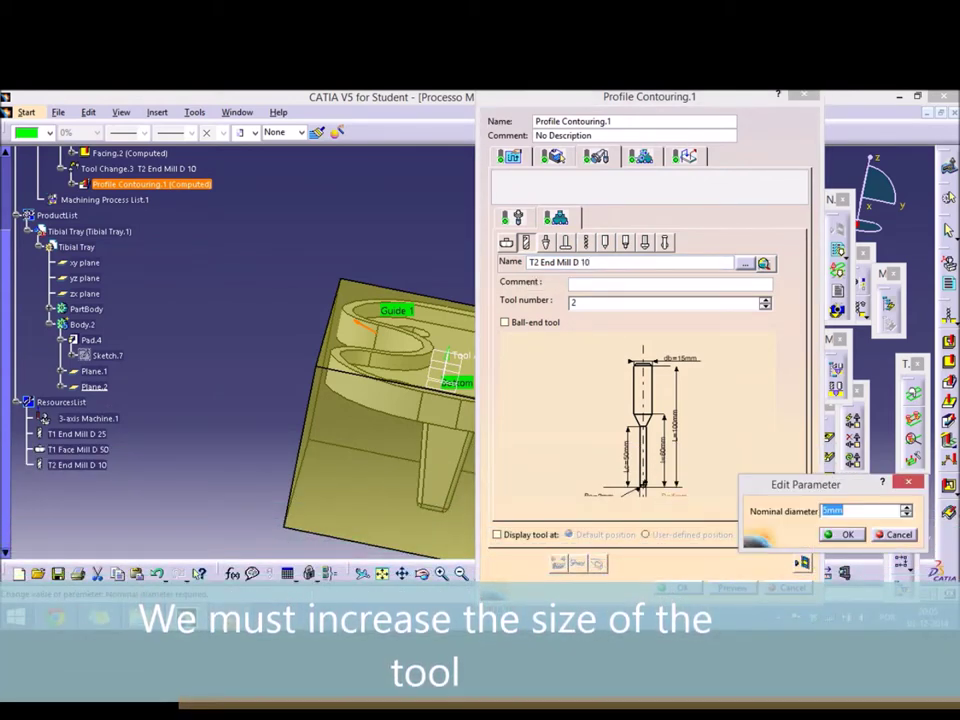
{"action": "type", "text": "10mm"}
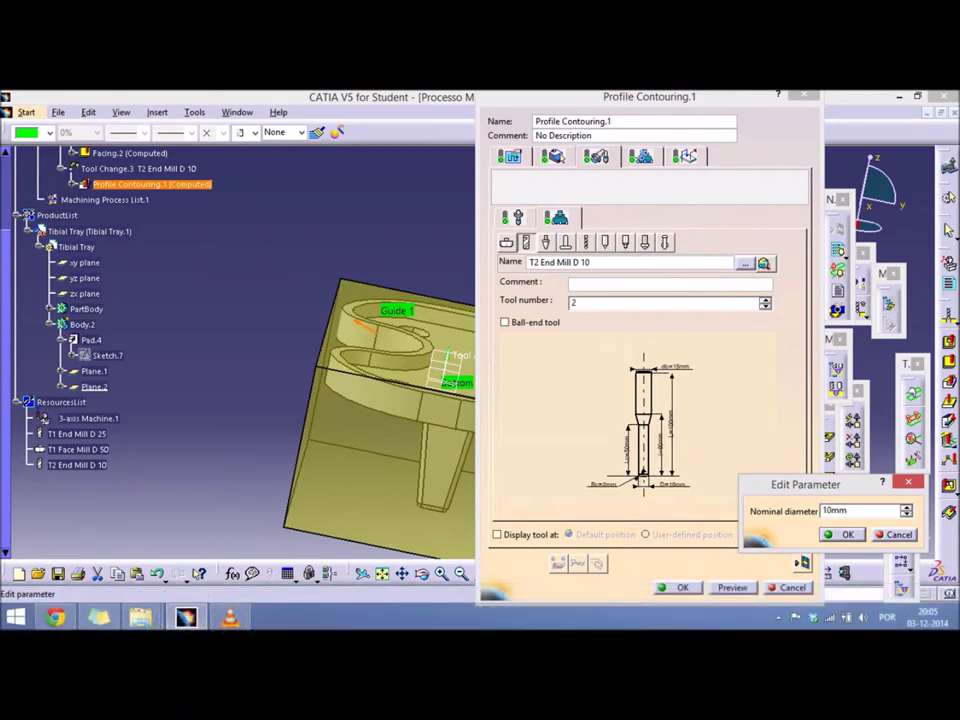
{"action": "key", "text": "Return"}
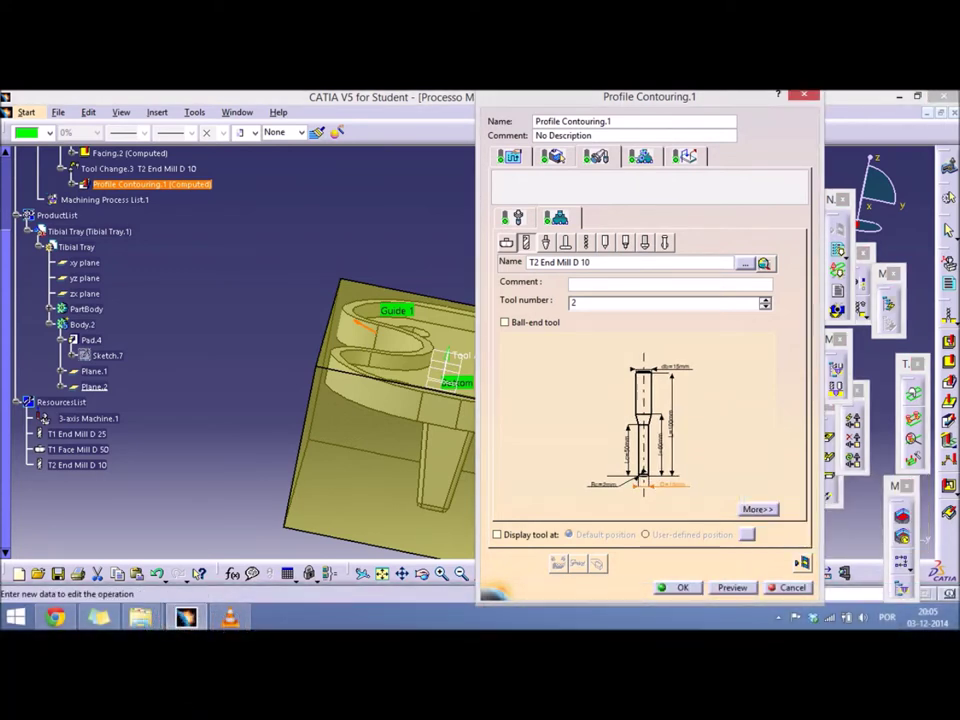
{"action": "double_click", "coordinate": [672, 484]}
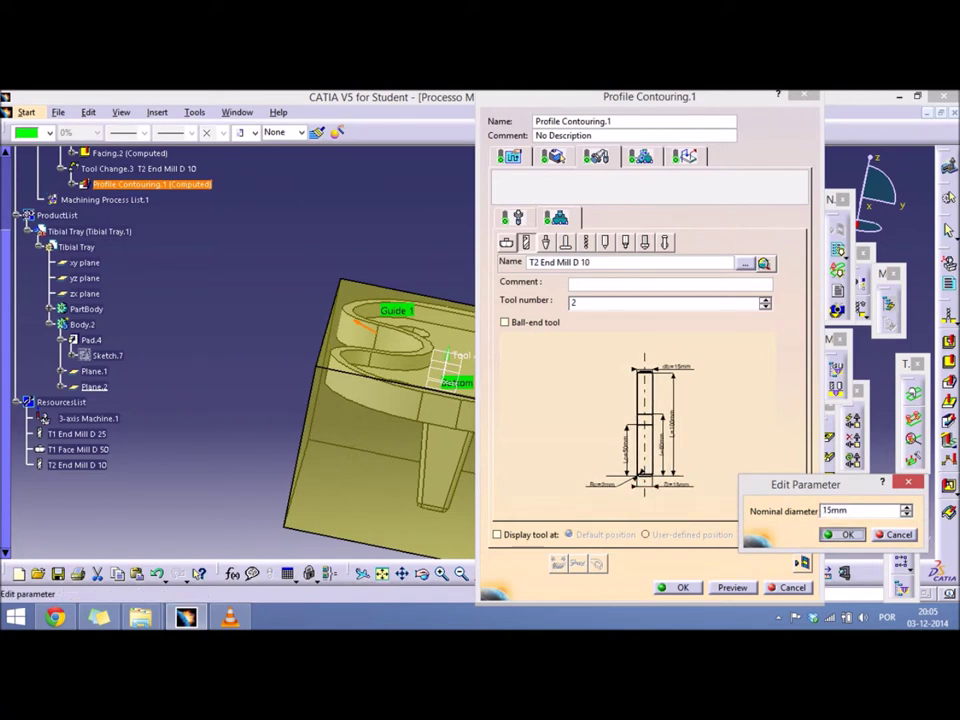
{"action": "key", "text": "Return"}
{"action": "double_click", "coordinate": [668, 366]}
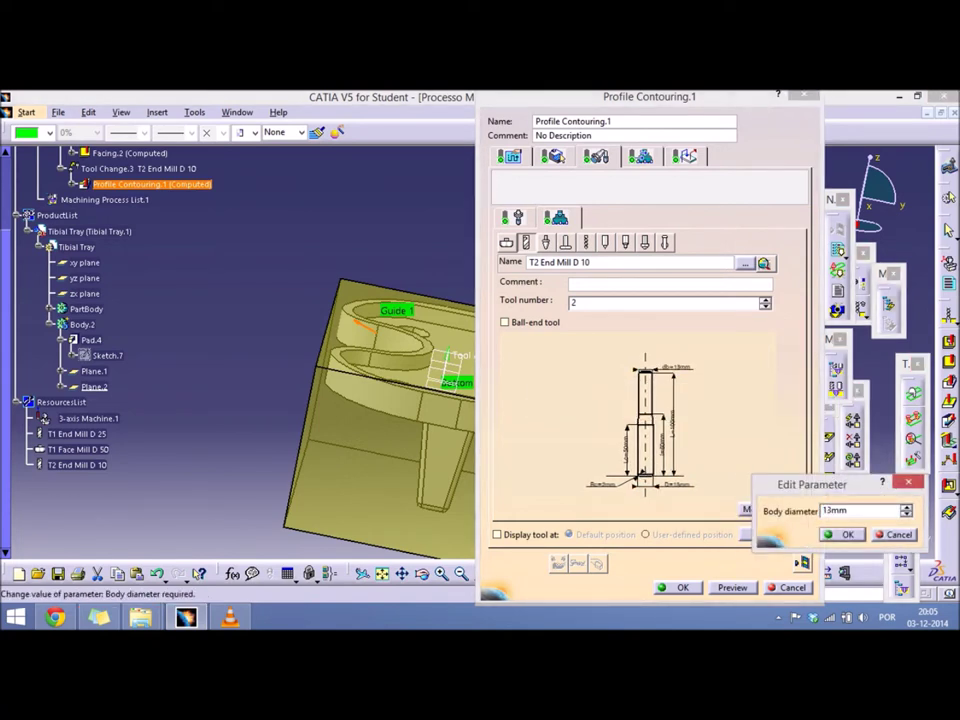
{"action": "key", "text": "Return"}
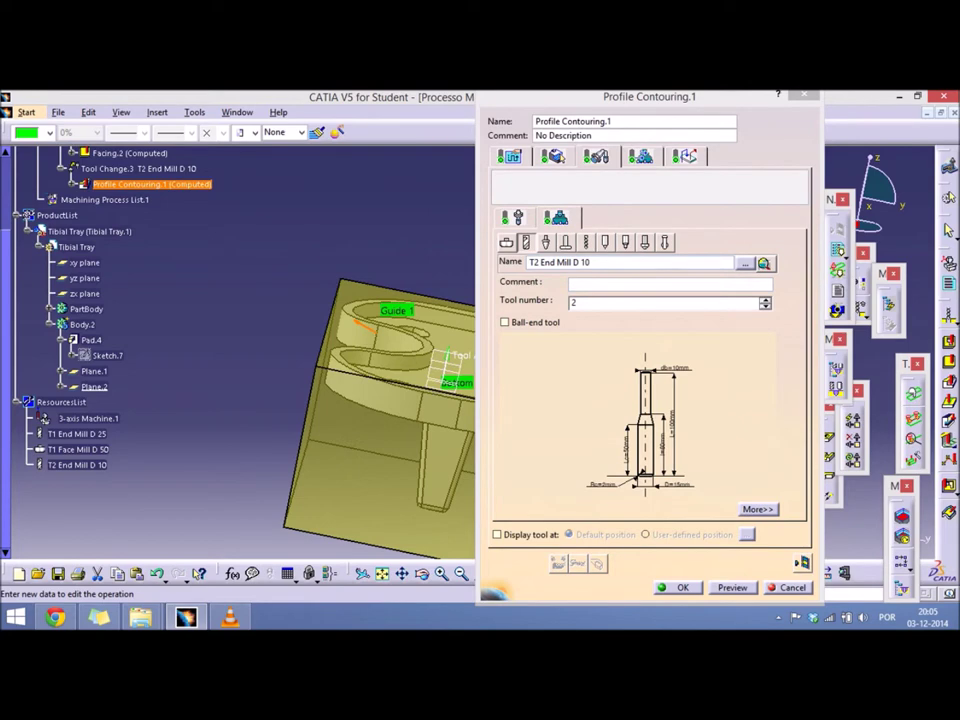
{"action": "key", "text": "BackSpace"}
{"action": "type", "text": "5"}
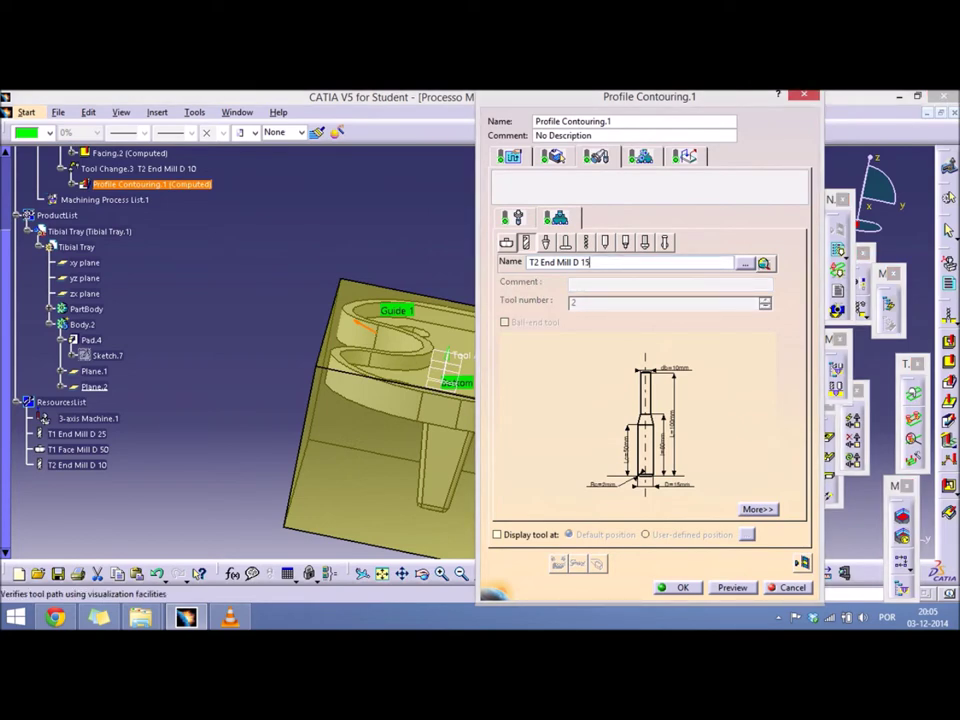
{"action": "key", "text": "Return"}
{"action": "left_click", "coordinate": [557, 563]}
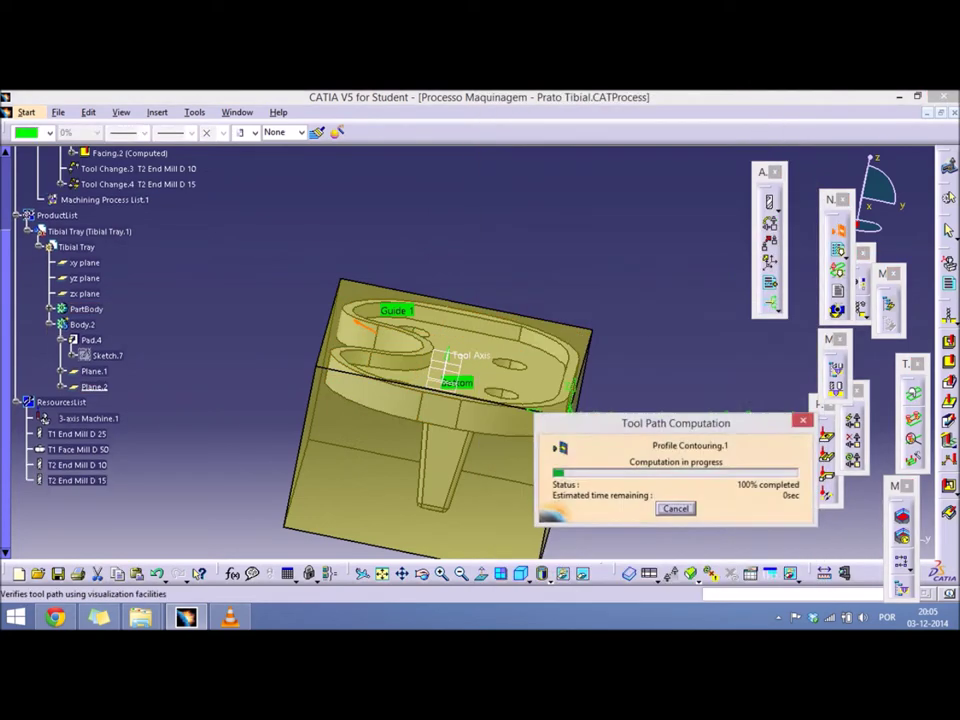
Step: Run the Profile Contouring.1 material-removal video simulation to the end and inspect the machined stock
{"action": "middle_click_drag", "start_coordinate": [533, 430], "coordinate": [560, 440]}
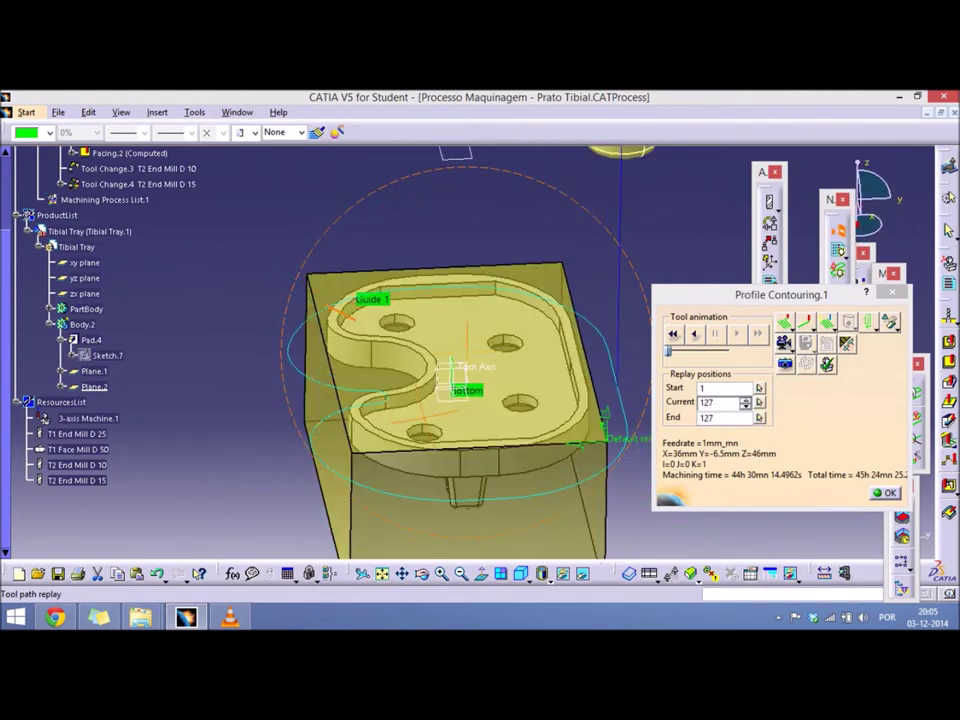
{"action": "left_click", "coordinate": [806, 342]}
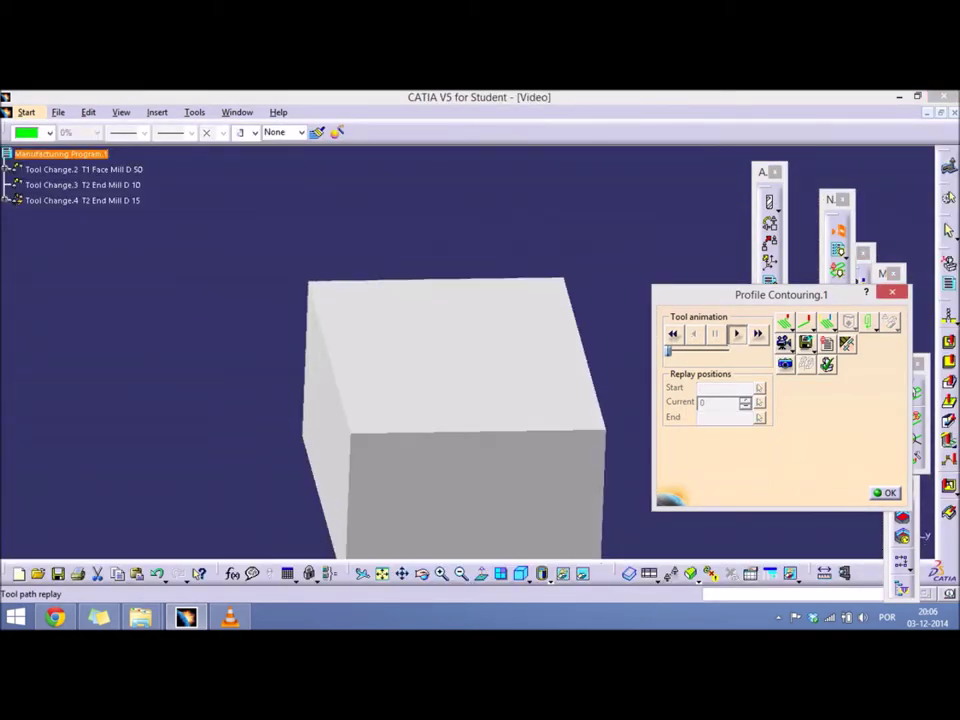
{"action": "left_click", "coordinate": [736, 334]}
{"action": "middle_click_drag", "start_coordinate": [317, 381], "coordinate": [493, 343]}
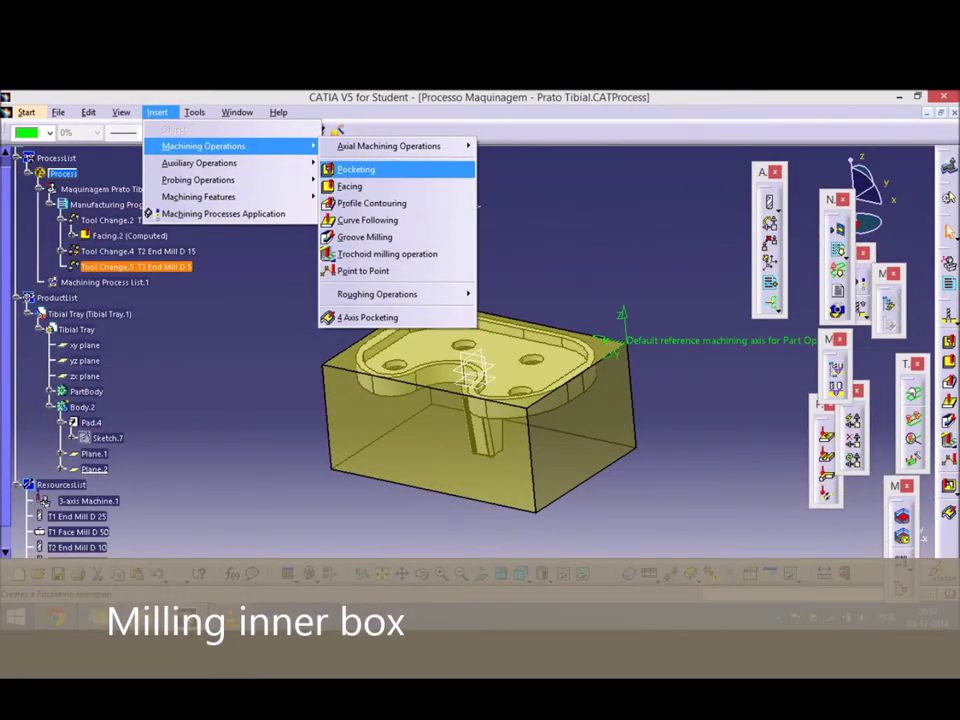
Step: Start a new Pocketing operation and hide the stock to reveal the tray
{"action": "left_click", "coordinate": [356, 169]}
{"action": "right_click", "coordinate": [270, 405]}
{"action": "left_click", "coordinate": [289, 450]}
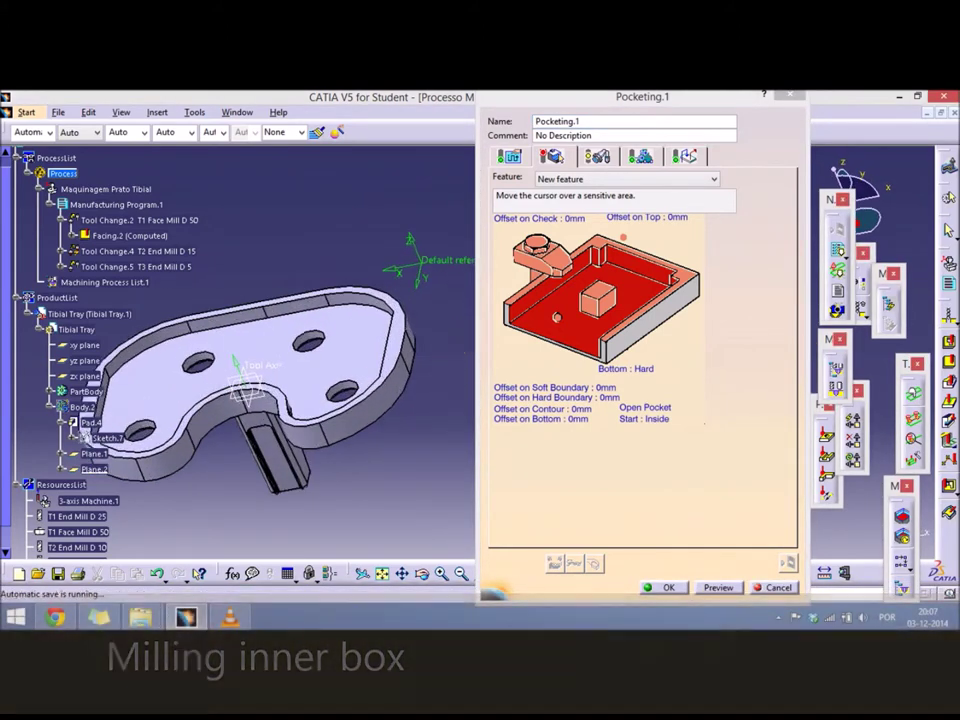
Step: Select the tray's inner pocket bottom face as the pocketing geometry
{"action": "left_click", "coordinate": [560, 325]}
{"action": "left_click", "coordinate": [518, 584]}
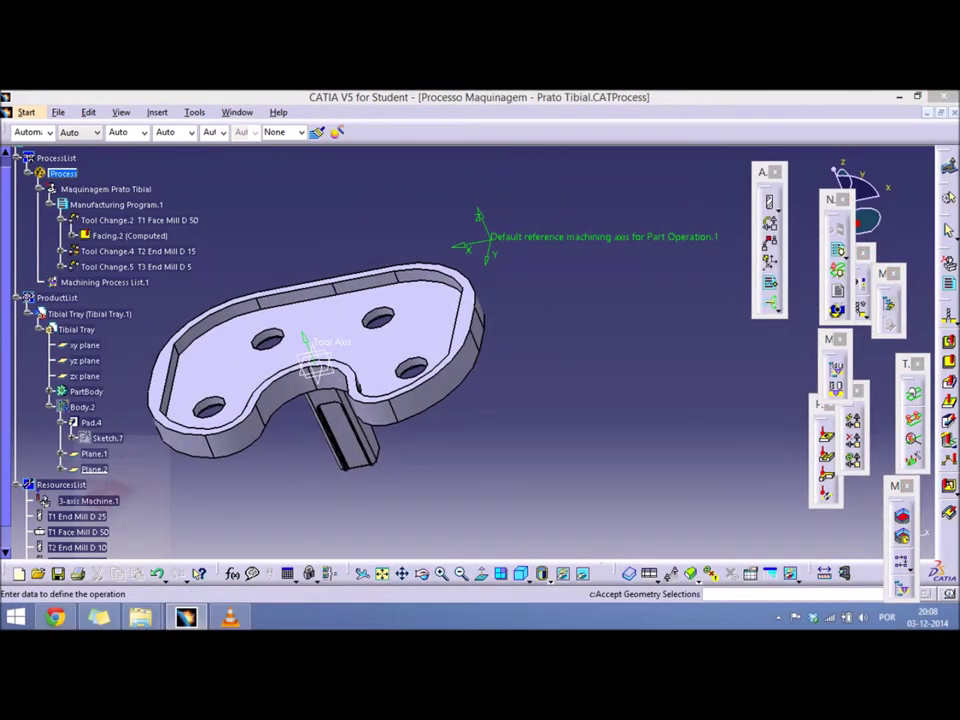
{"action": "left_click", "coordinate": [610, 360]}
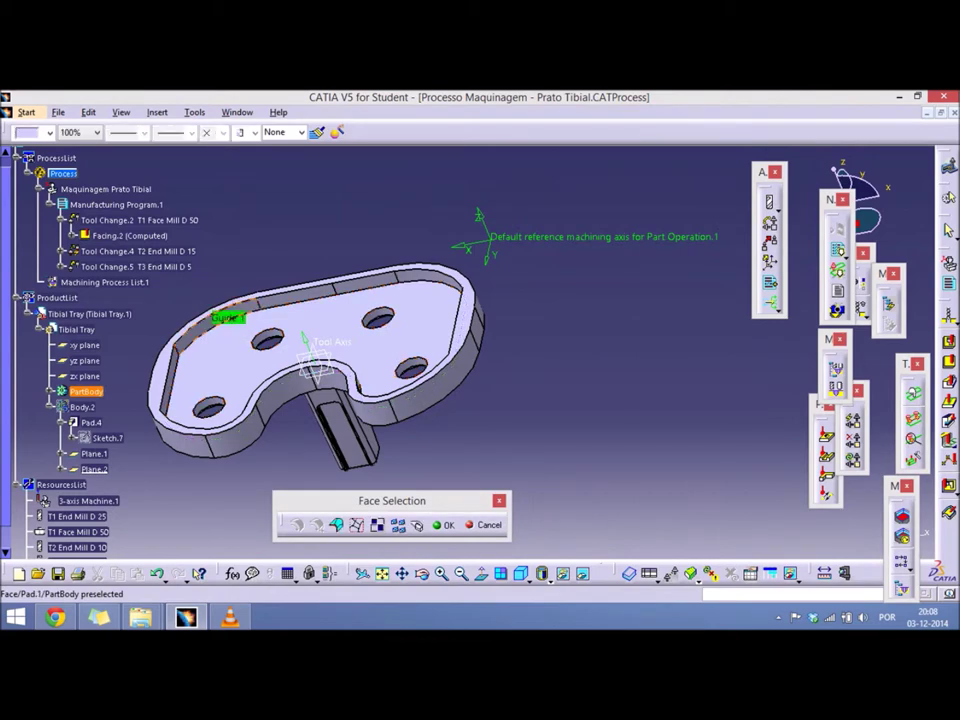
{"action": "middle_click_drag", "start_coordinate": [400, 330], "coordinate": [420, 335]}
{"action": "mouse_move", "coordinate": [490, 360]}
{"action": "middle_mouse_down"}
{"action": "mouse_move", "coordinate": [460, 345]}
{"action": "mouse_move", "coordinate": [485, 385]}
{"action": "middle_mouse_up"}
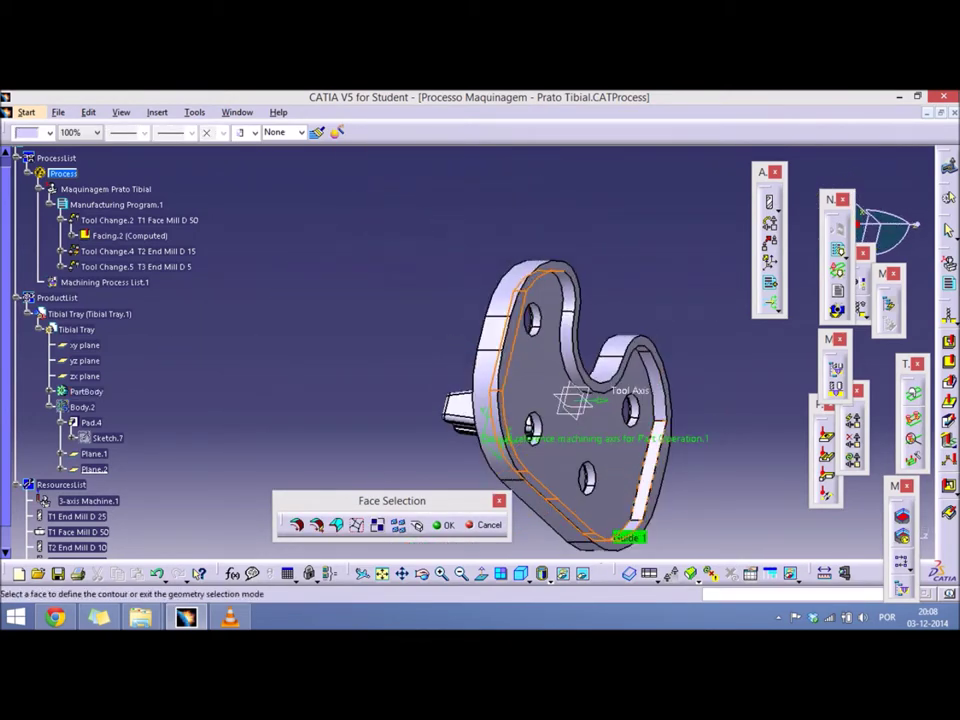
{"action": "middle_click_drag", "start_coordinate": [490, 300], "coordinate": [505, 290]}
{"action": "left_click", "coordinate": [485, 524]}
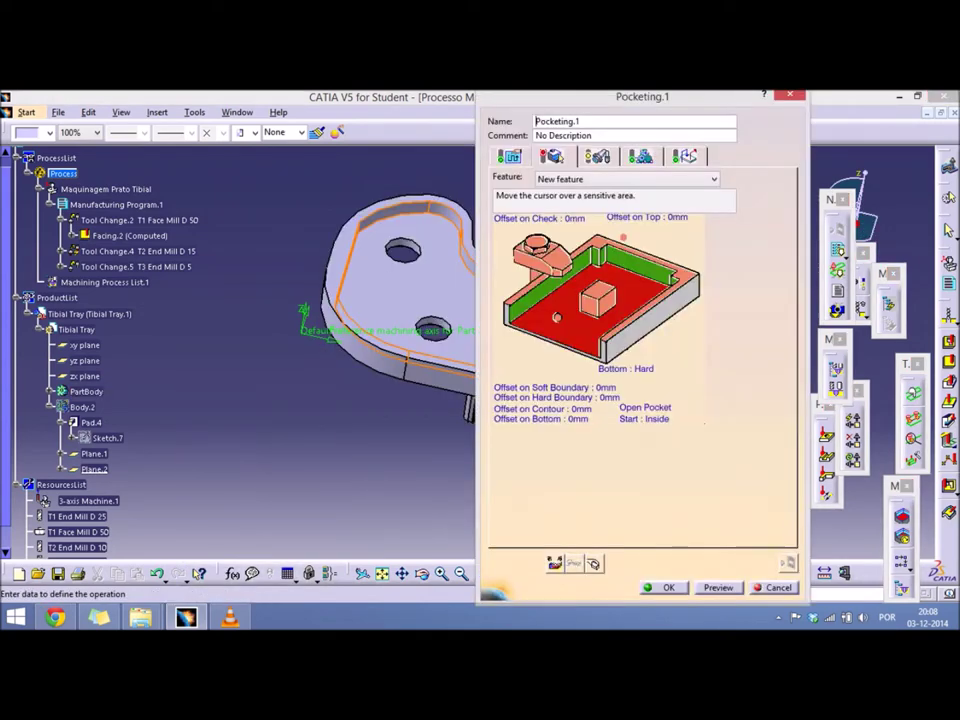
Step: Use an Outward helical tool path with 20% radial stepover and Number of levels axial mode
{"action": "left_click", "coordinate": [705, 359]}
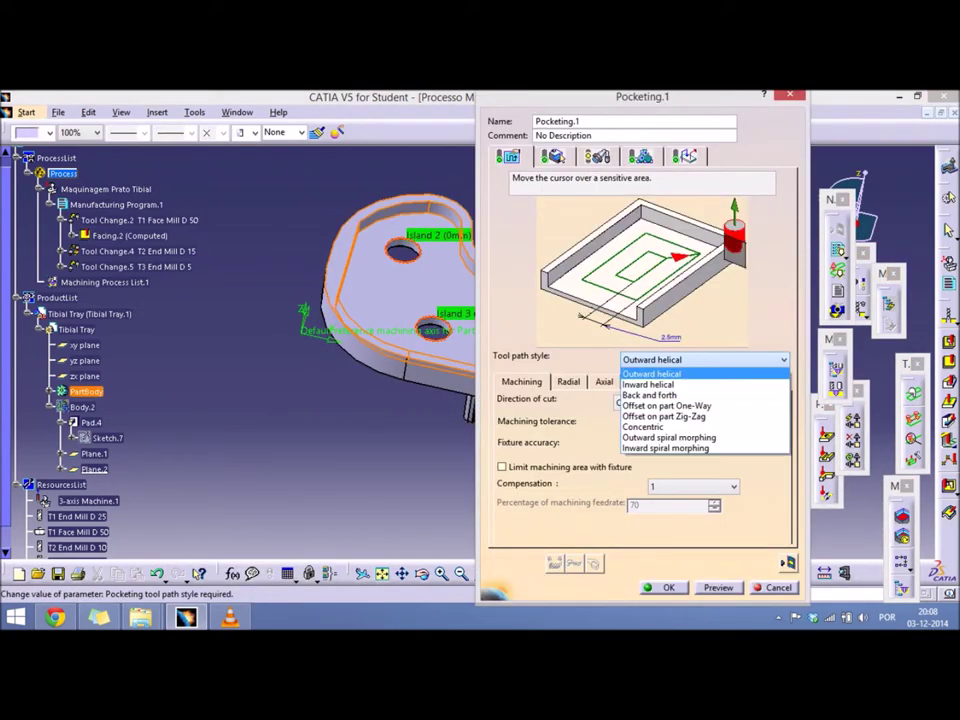
{"action": "left_click", "coordinate": [649, 395]}
{"action": "left_click", "coordinate": [705, 359]}
{"action": "left_click", "coordinate": [651, 373]}
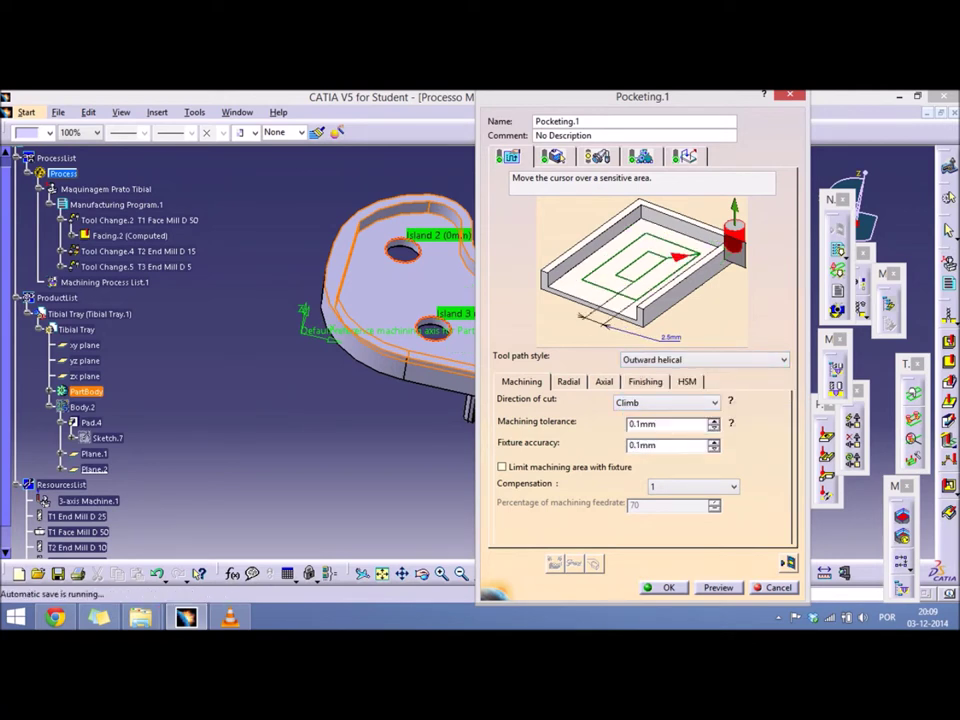
{"action": "left_click", "coordinate": [568, 381]}
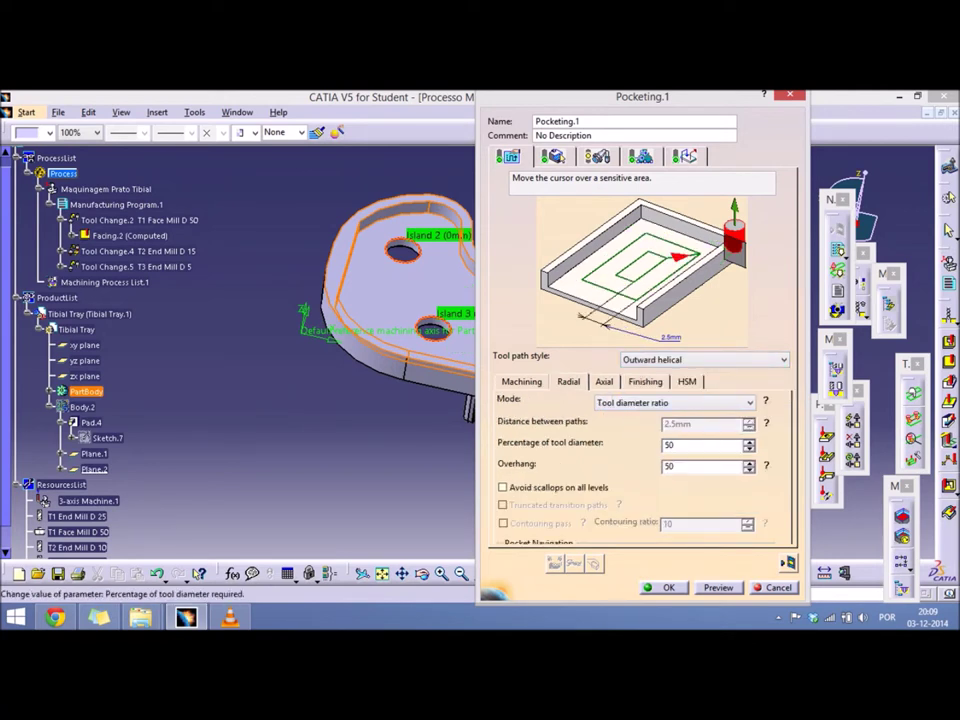
{"action": "type", "text": "20"}
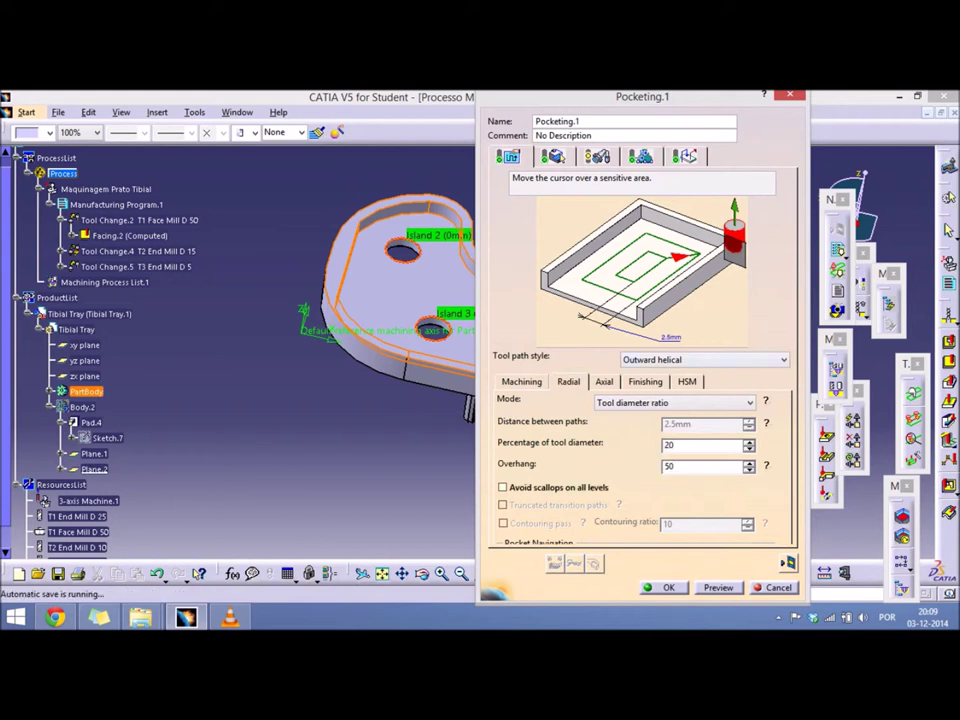
{"action": "left_click", "coordinate": [604, 381]}
{"action": "left_click", "coordinate": [686, 402]}
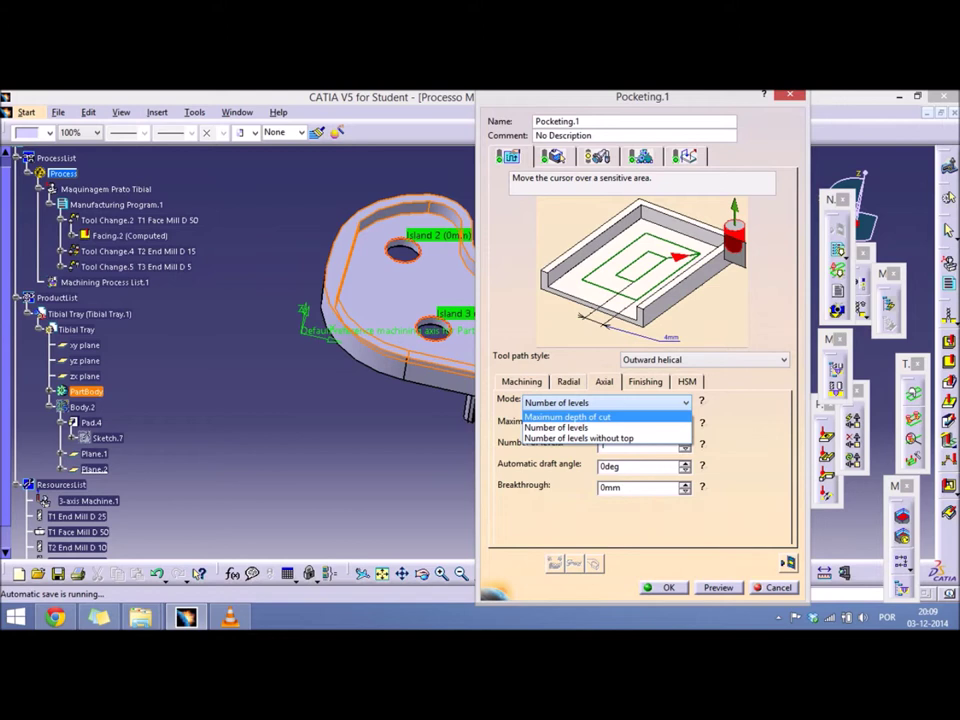
{"action": "left_click", "coordinate": [556, 427]}
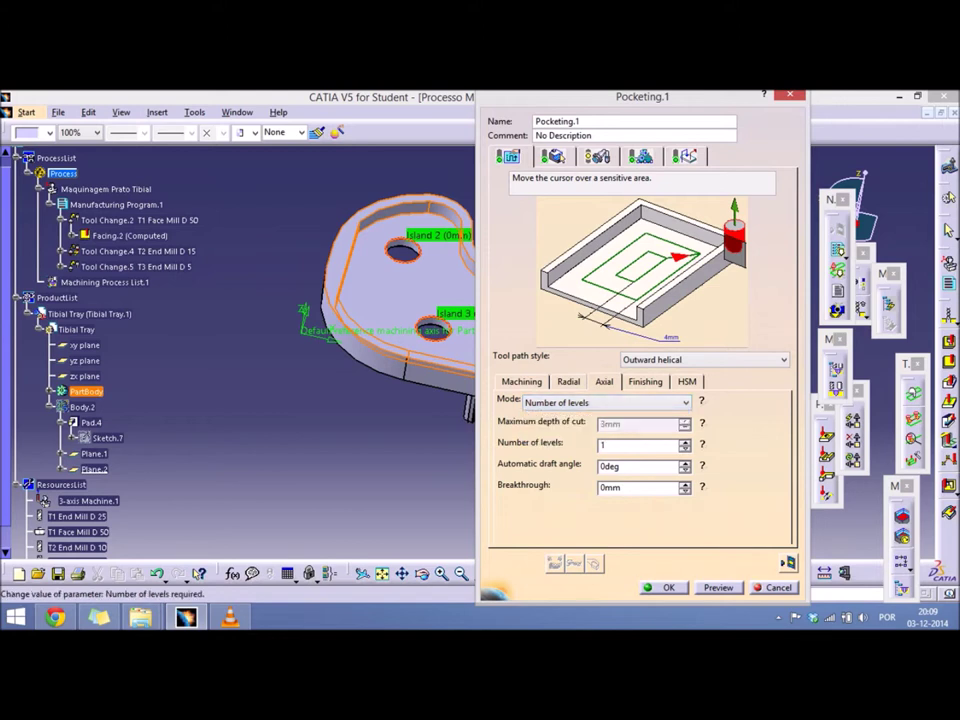
Step: Set finishing to side finish at last level & bottom, with 0.5mm thicknesses
{"action": "left_click", "coordinate": [645, 381]}
{"action": "left_click", "coordinate": [708, 402]}
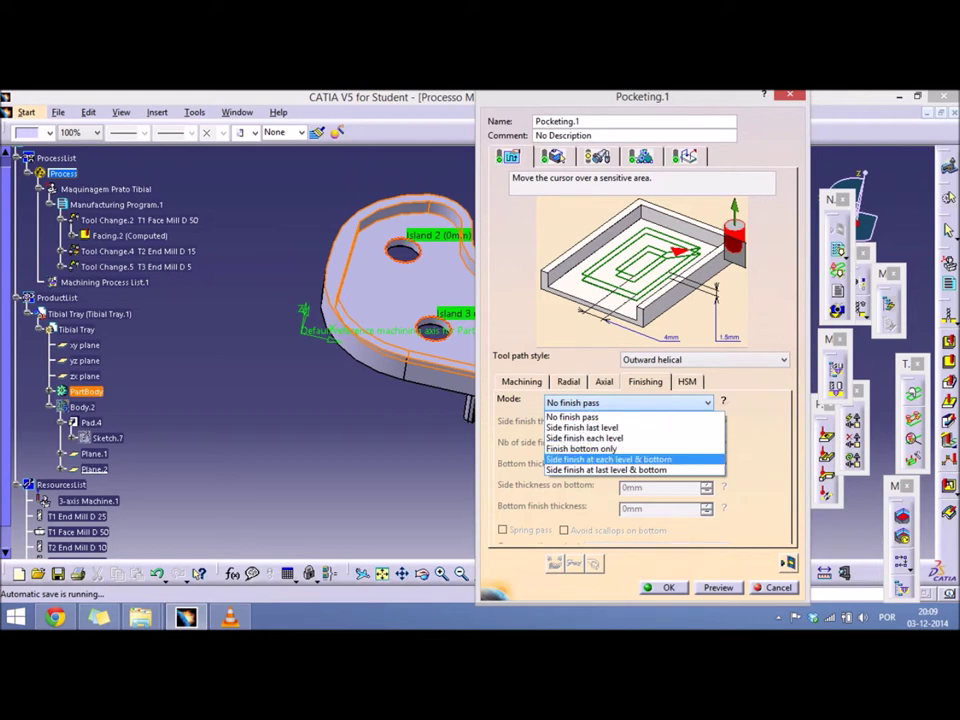
{"action": "key", "text": "Return"}
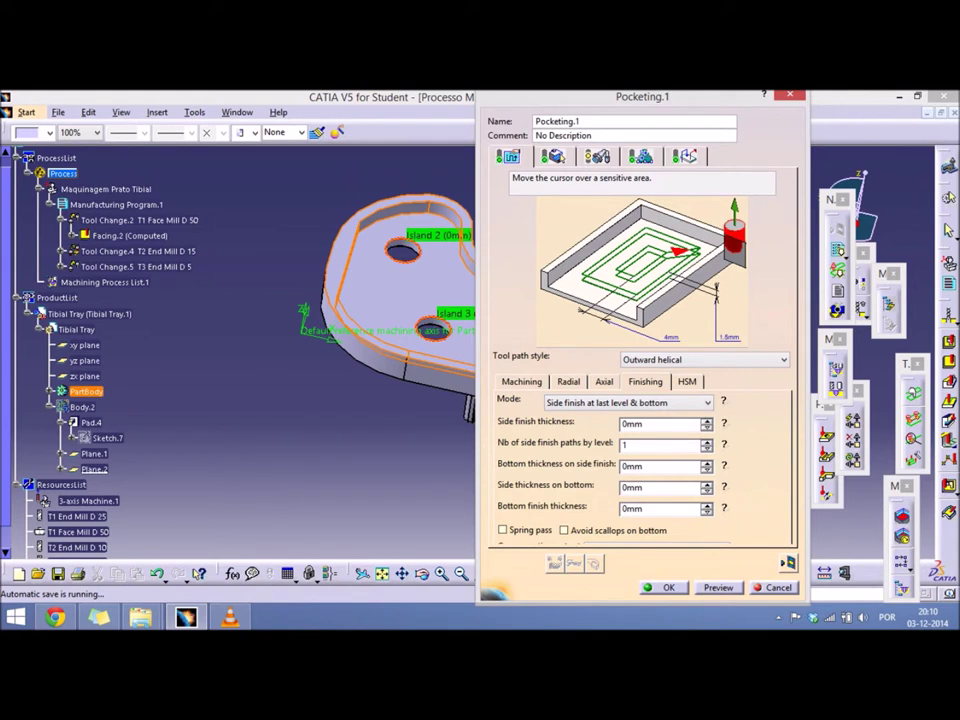
{"action": "key", "text": "Home"}
{"action": "key", "text": "alt+Down"}
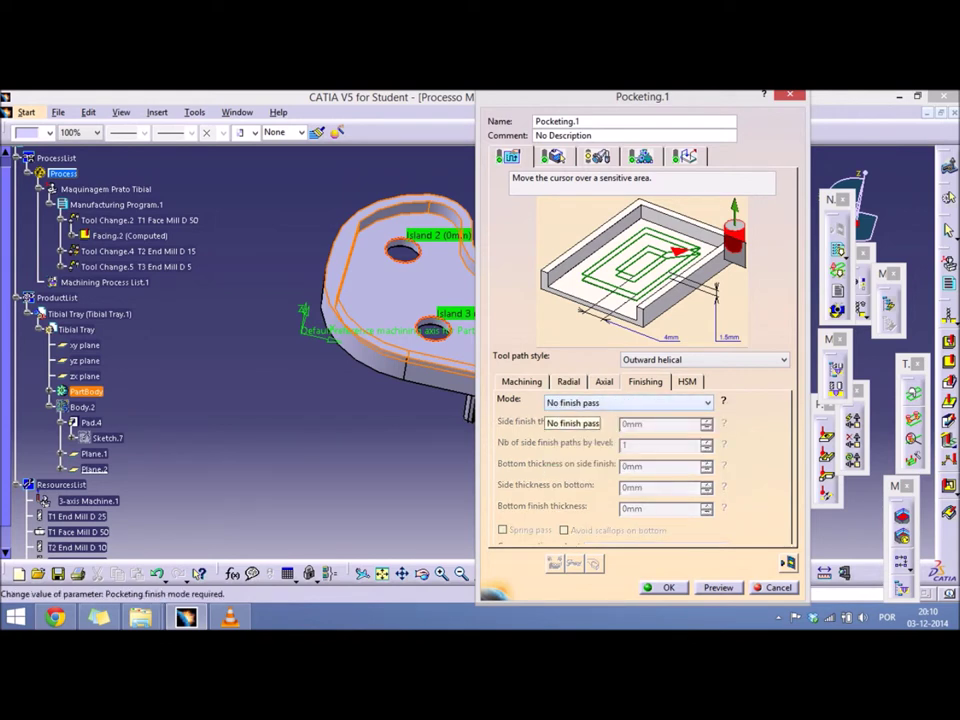
{"action": "left_click", "coordinate": [618, 469]}
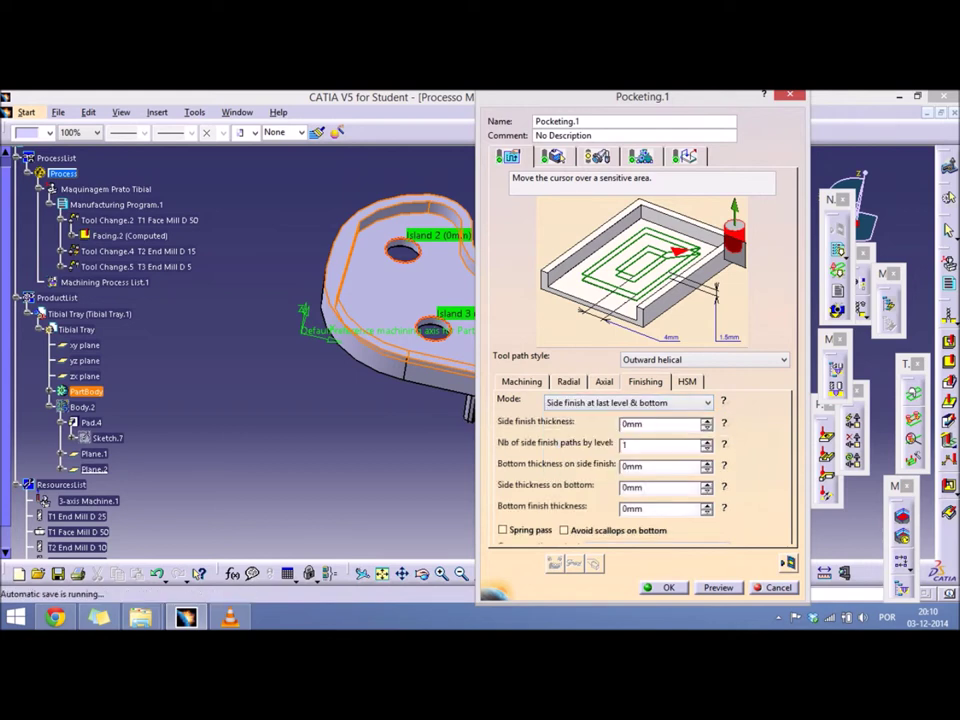
{"action": "key", "text": "Tab"}
{"action": "type", "text": "0.5"}
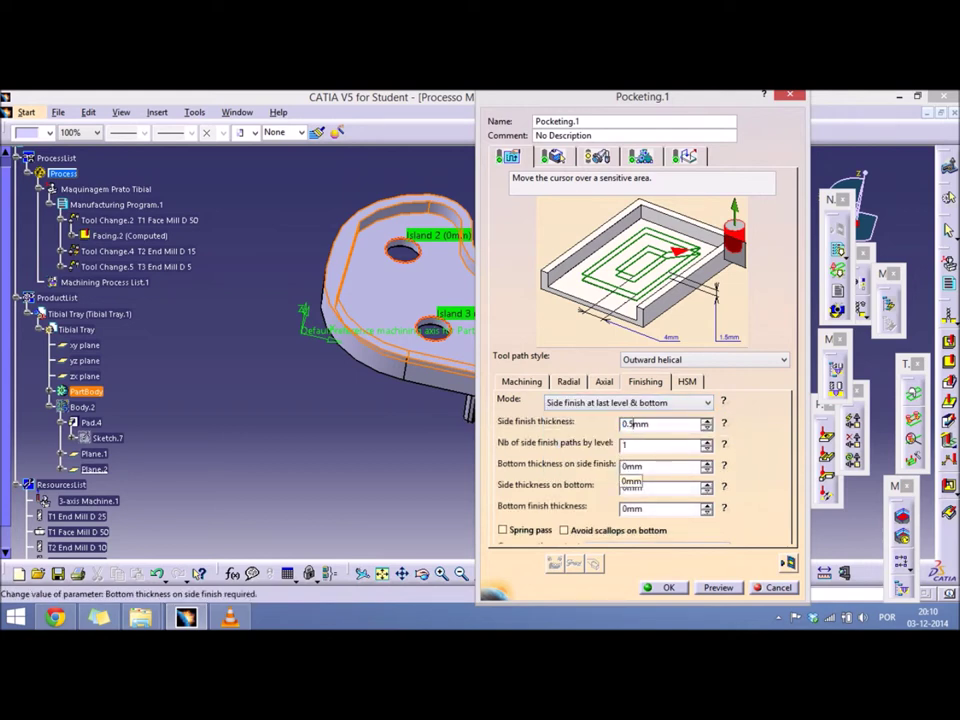
{"action": "left_click", "coordinate": [623, 466]}
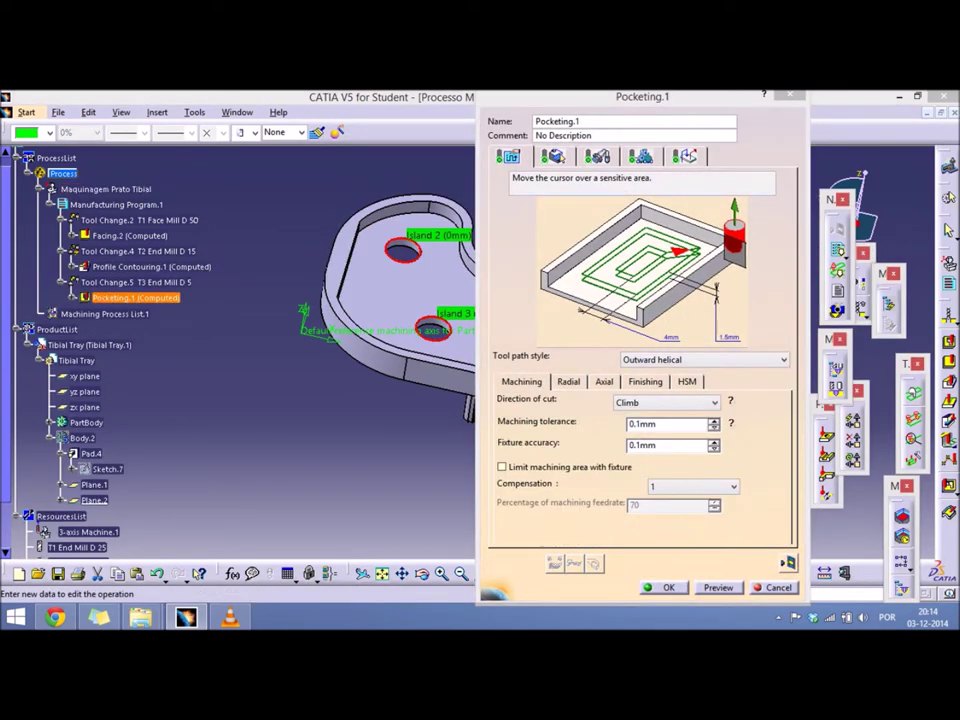
{"action": "left_click", "coordinate": [554, 156]}
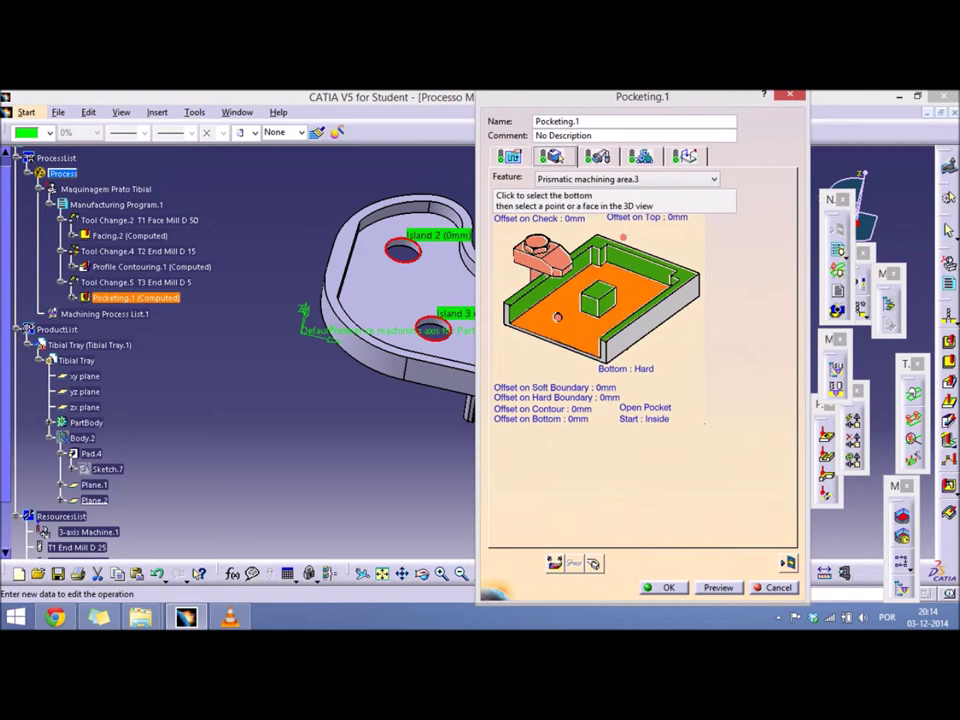
Step: Remove all islands from the pocket geometry
{"action": "middle_click_drag", "start_coordinate": [380, 260], "coordinate": [382, 305]}
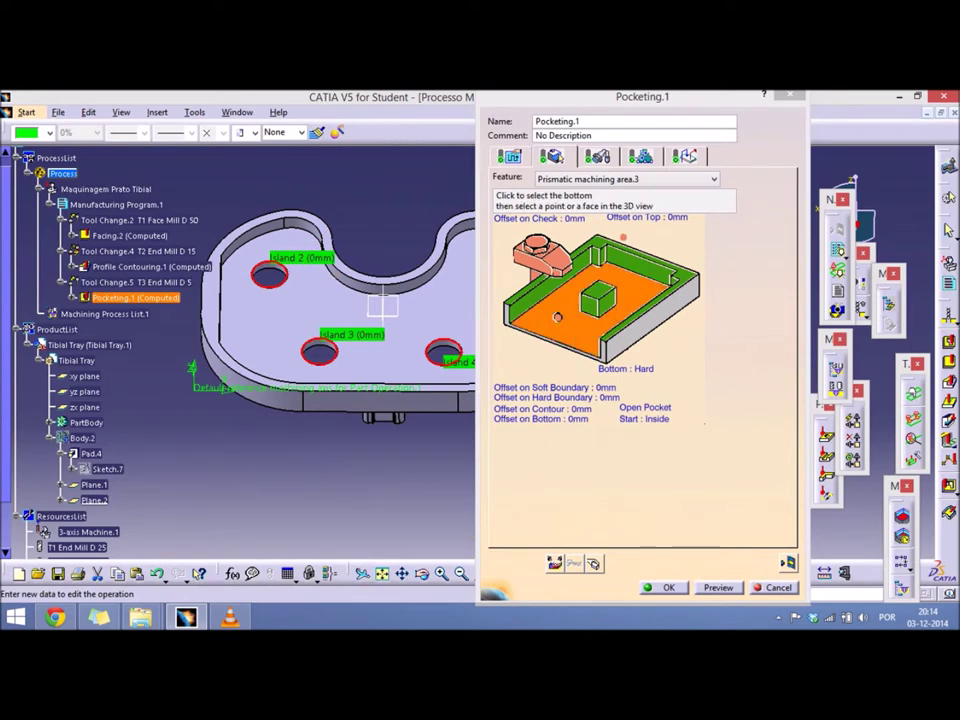
{"action": "right_click", "coordinate": [598, 297]}
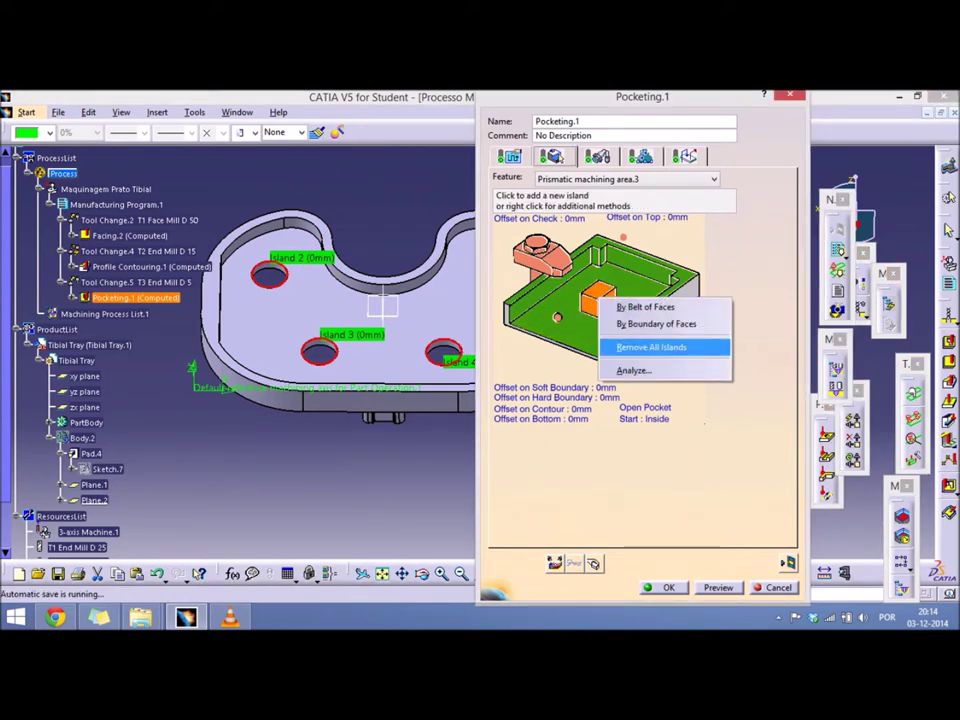
{"action": "left_click", "coordinate": [651, 347]}
Step: Give the soft boundary a 2mm offset and preview the pocketing tool path
{"action": "middle_click_drag", "start_coordinate": [380, 310], "coordinate": [380, 258]}
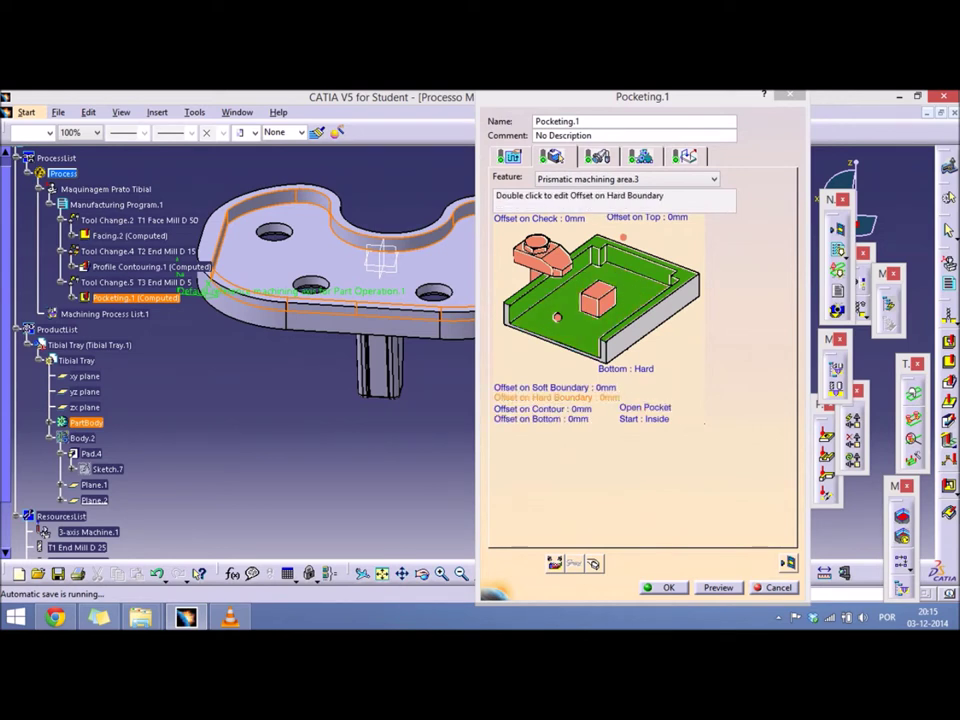
{"action": "double_click", "coordinate": [540, 387]}
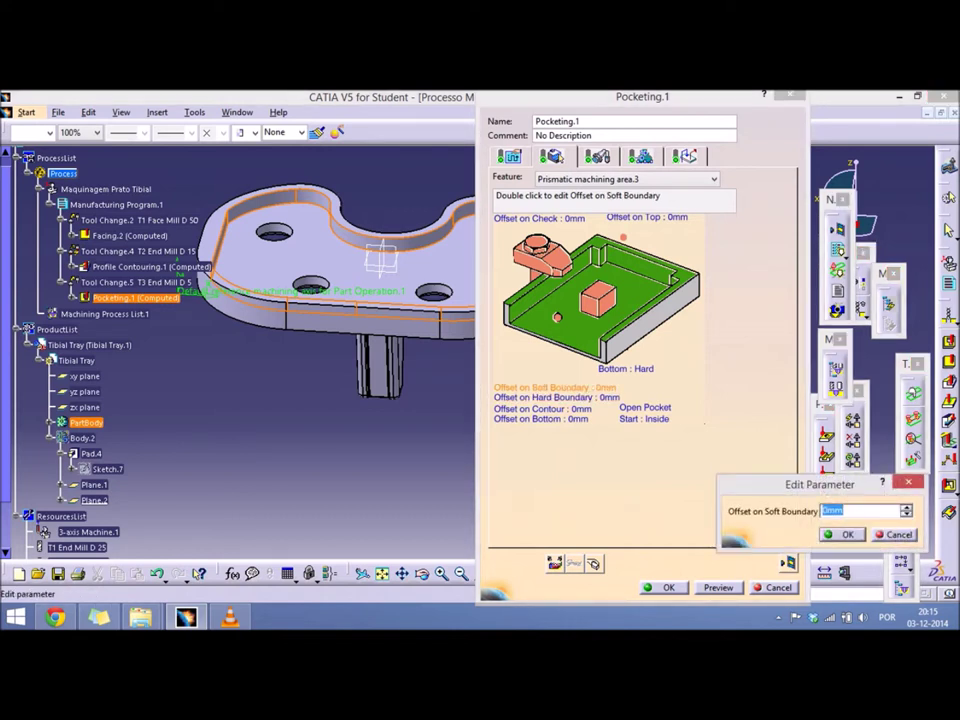
{"action": "type", "text": "2mm"}
{"action": "key", "text": "Return"}
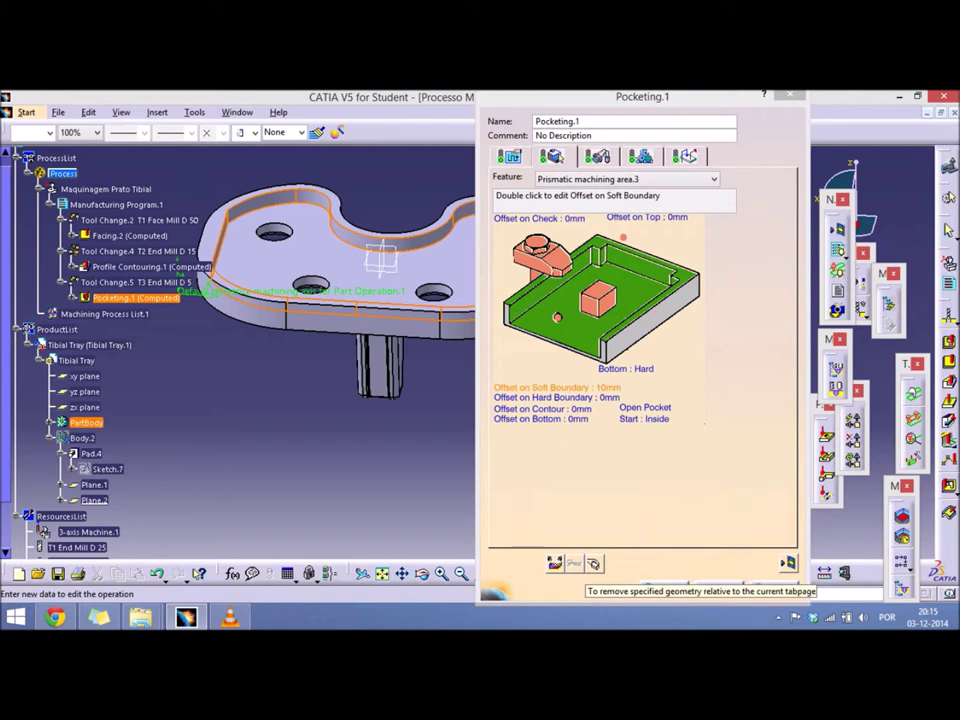
{"action": "left_click", "coordinate": [717, 587]}
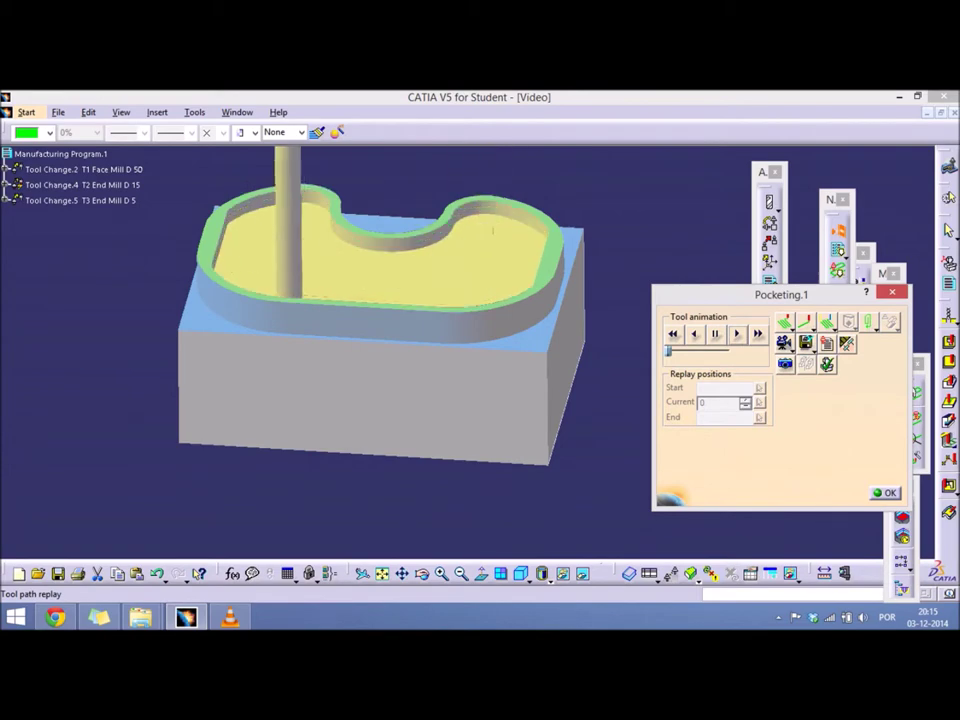
Step: Inspect the finished pocket simulation, then close it and the Pocketing.1 dialog
{"action": "mouse_move", "coordinate": [470, 340]}
{"action": "middle_mouse_down"}
{"action": "mouse_move", "coordinate": [500, 330]}
{"action": "mouse_move", "coordinate": [491, 241]}
{"action": "mouse_move", "coordinate": [440, 446]}
{"action": "middle_mouse_up"}
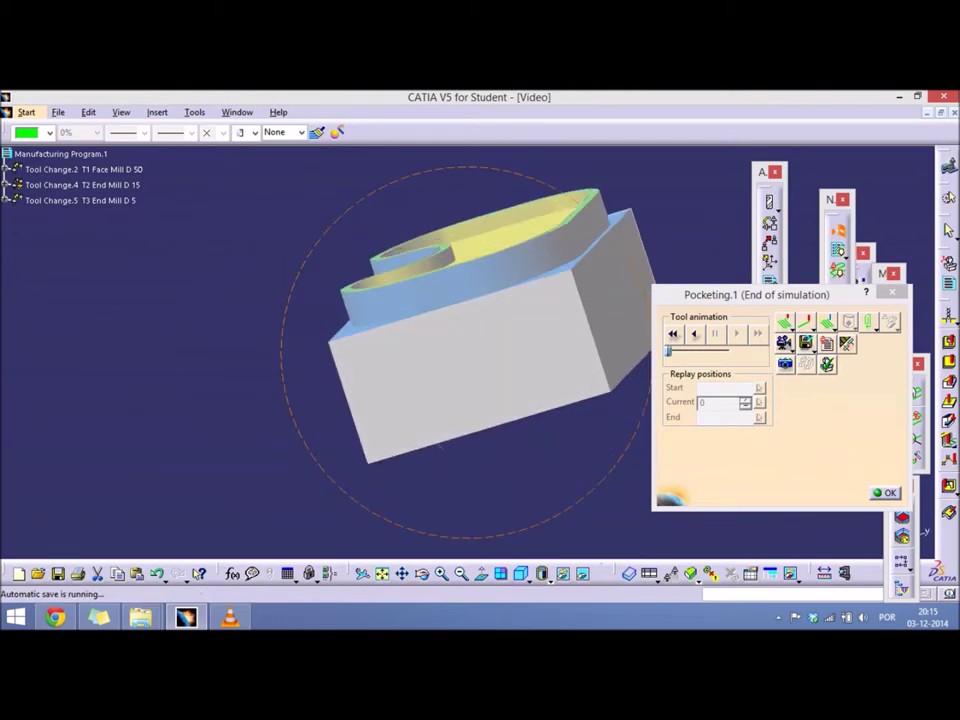
{"action": "left_click", "coordinate": [884, 492]}
{"action": "left_click", "coordinate": [662, 587]}
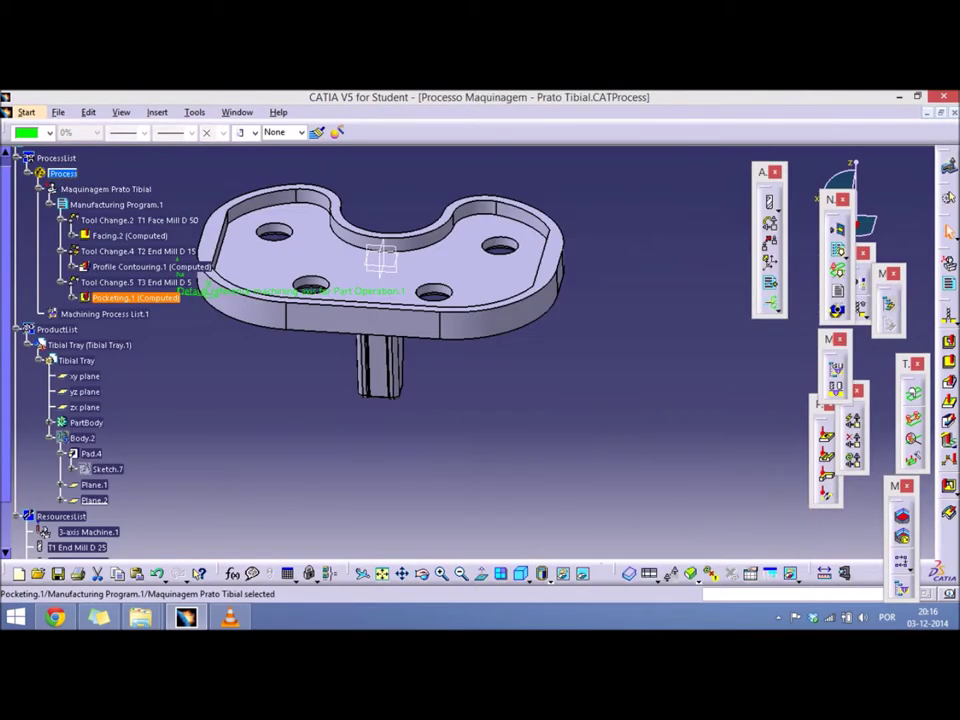